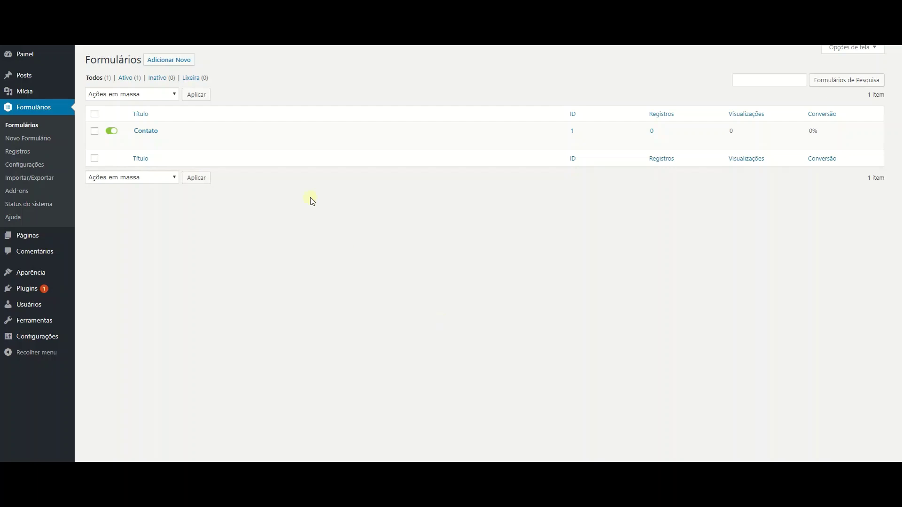
Create a new Gravity Forms form titled '01' and open it in the form editor.
{"action": "left_click", "coordinate": [168, 59]}
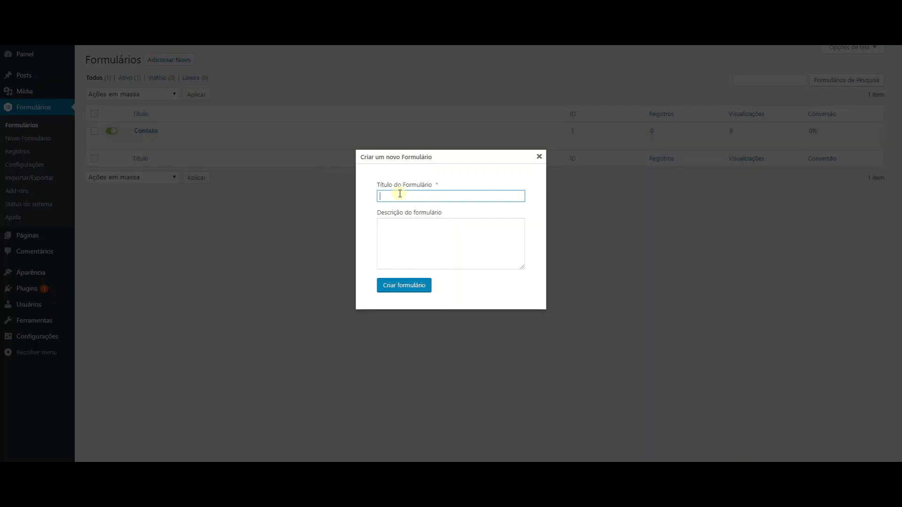
{"action": "type", "text": "01"}
{"action": "left_click", "coordinate": [412, 285]}
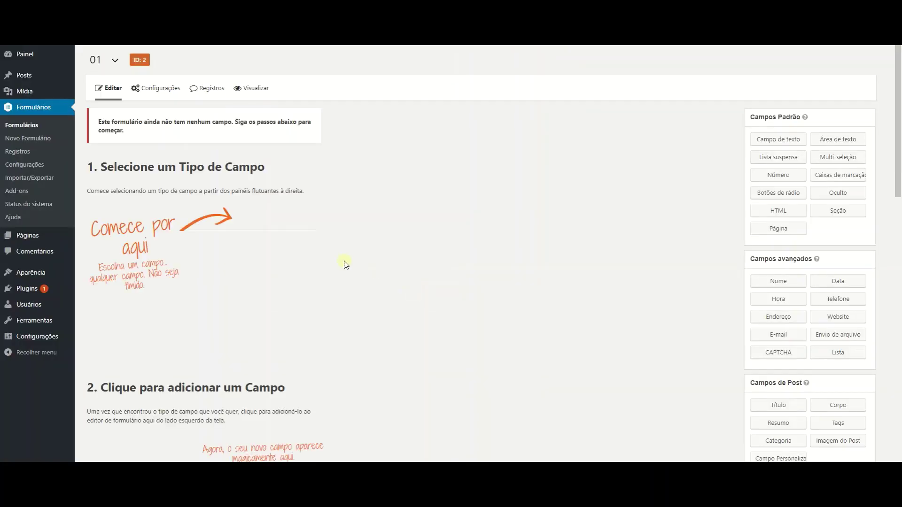
Add an untitled text field to form 01, with an E-mail field from Campos avançados below it.
{"action": "left_click_drag", "start_coordinate": [774, 143], "coordinate": [201, 157]}
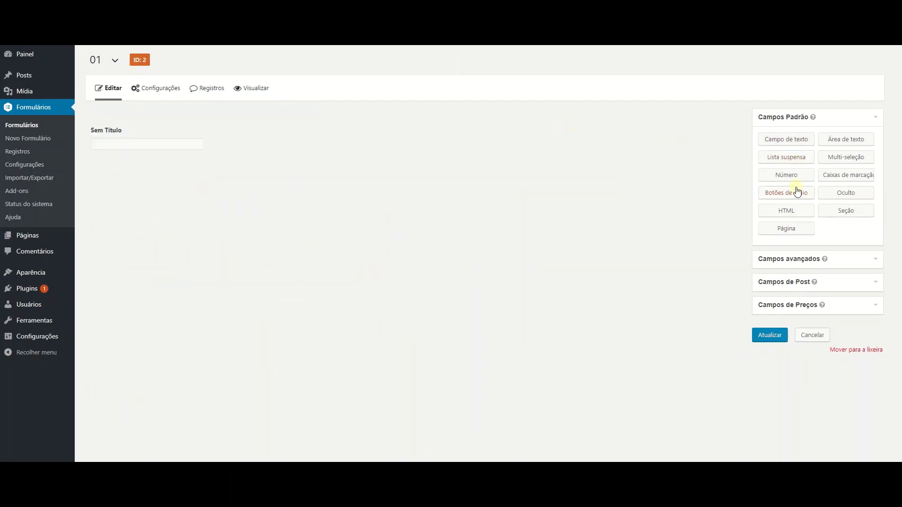
{"action": "left_click", "coordinate": [797, 259]}
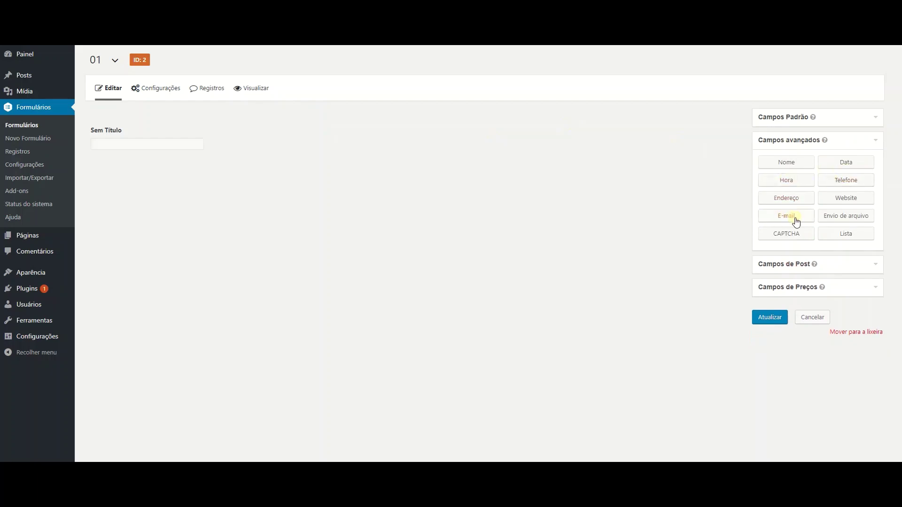
{"action": "left_click_drag", "start_coordinate": [796, 221], "coordinate": [140, 197]}
{"action": "left_click", "coordinate": [761, 118]}
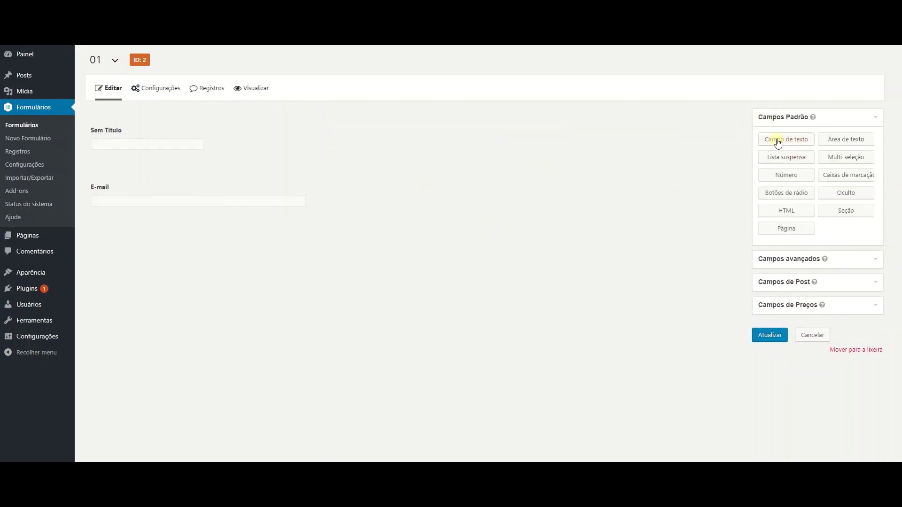
{"action": "left_click", "coordinate": [806, 259]}
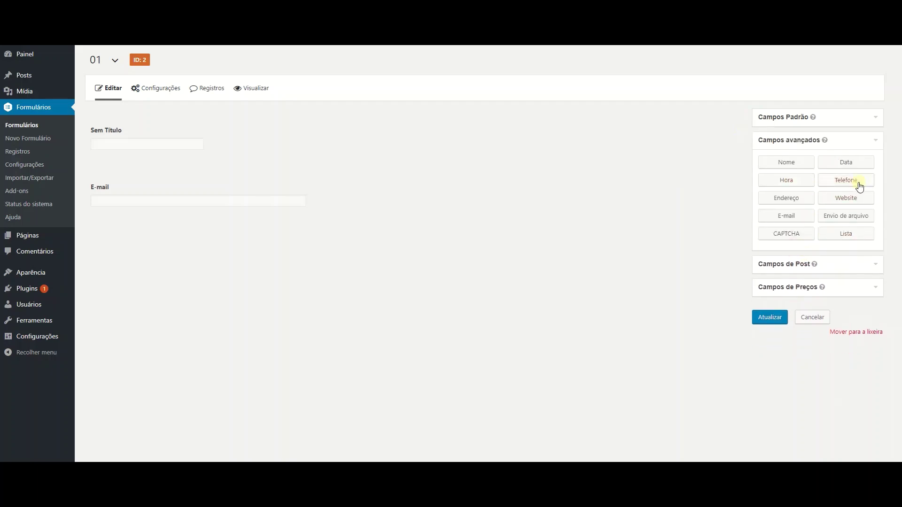
{"action": "left_click", "coordinate": [768, 118]}
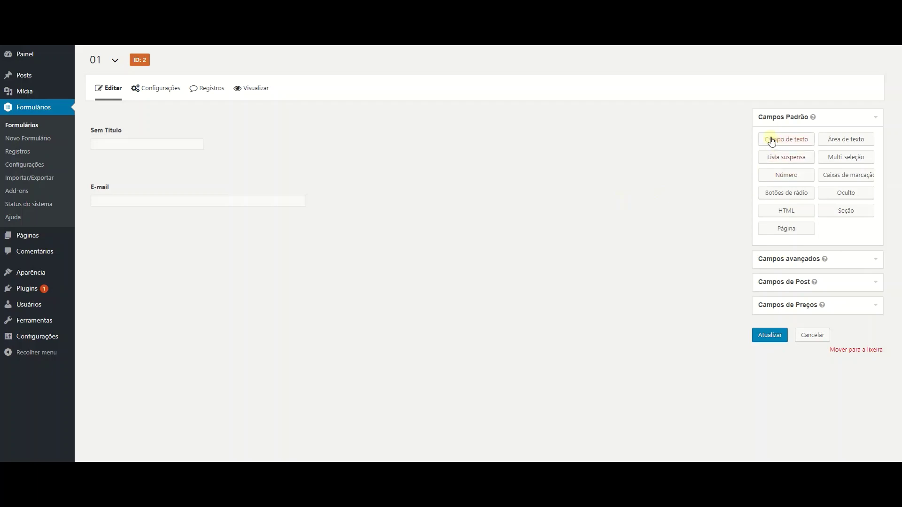
Add another text field at the end and clear the first field's Sem Título label.
{"action": "left_click_drag", "start_coordinate": [772, 141], "coordinate": [189, 240]}
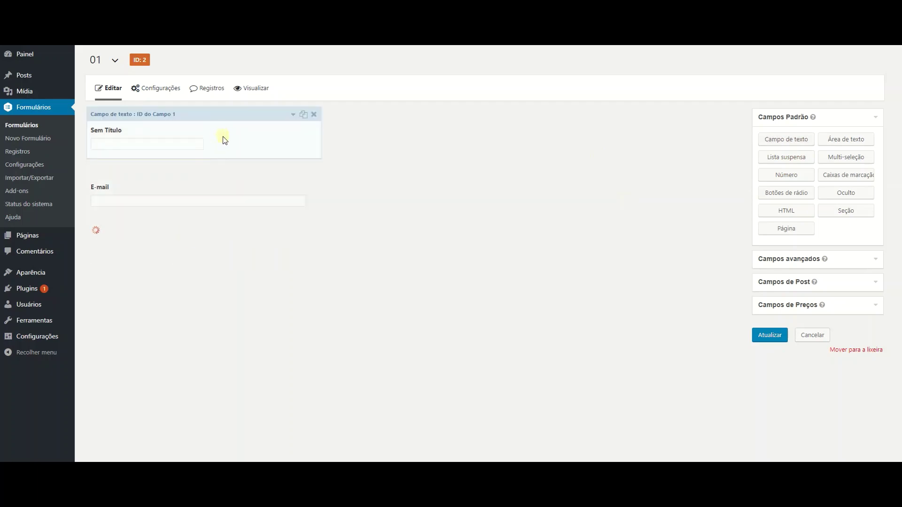
{"action": "left_click", "coordinate": [293, 114]}
{"action": "double_click", "coordinate": [178, 145]}
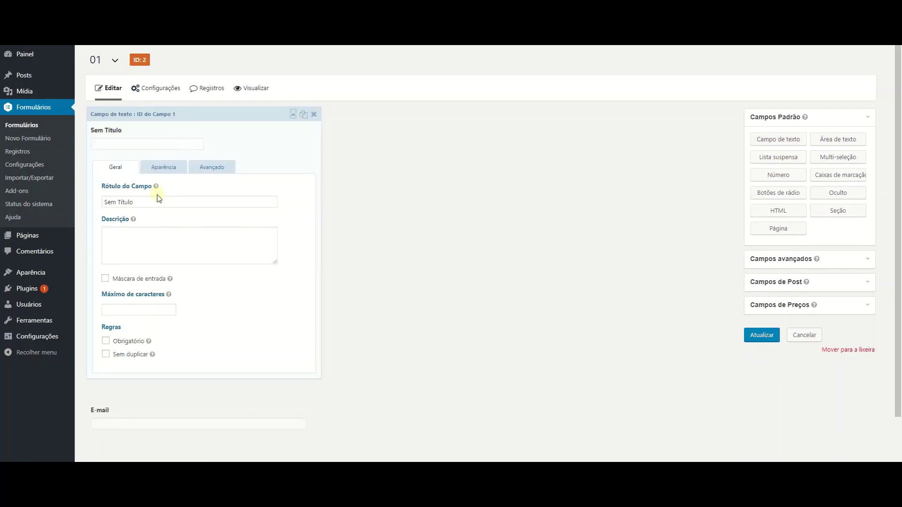
{"action": "left_click", "coordinate": [150, 202]}
{"action": "triple_click", "coordinate": [150, 202]}
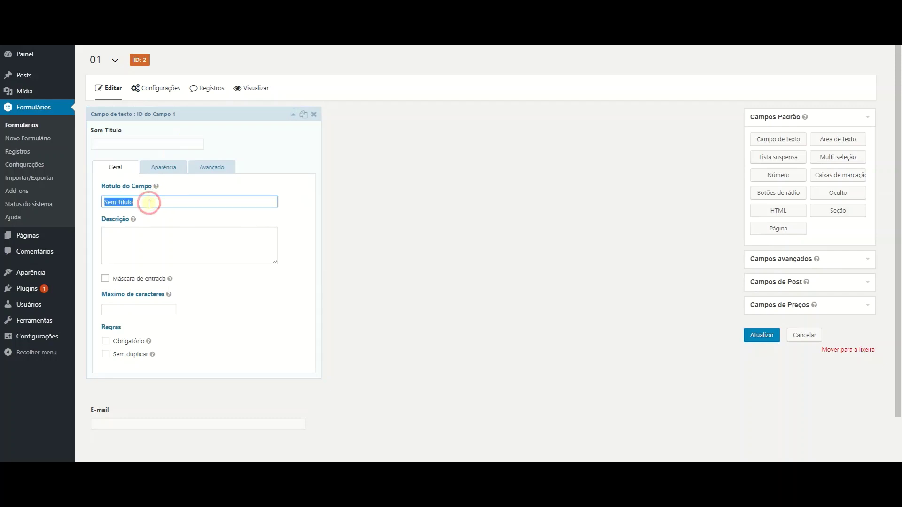
{"action": "type", "text": "Nome"}
{"action": "key", "text": "BackSpace"}
{"action": "key", "text": "BackSpace"}
{"action": "key", "text": "BackSpace"}
{"action": "key", "text": "BackSpace"}
Set the first field's placeholder to 'Nome Completo'.
{"action": "left_click", "coordinate": [165, 167]}
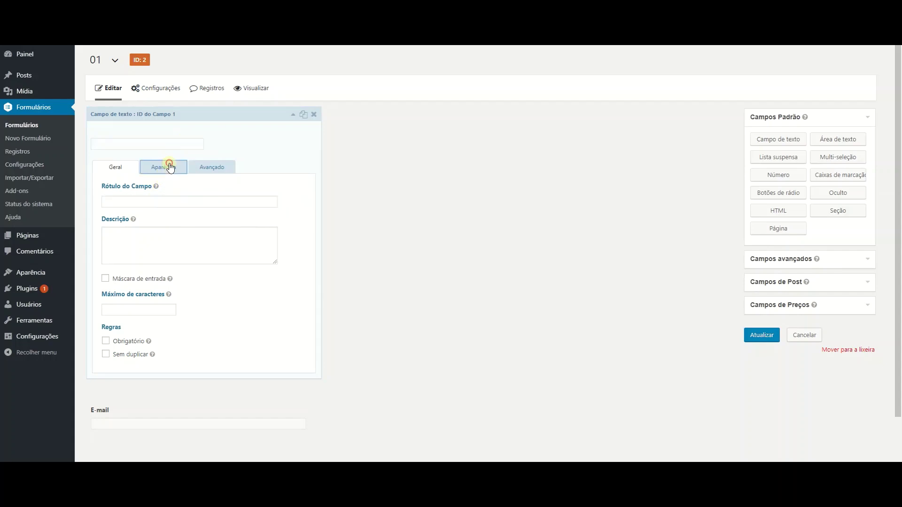
{"action": "left_click", "coordinate": [169, 206]}
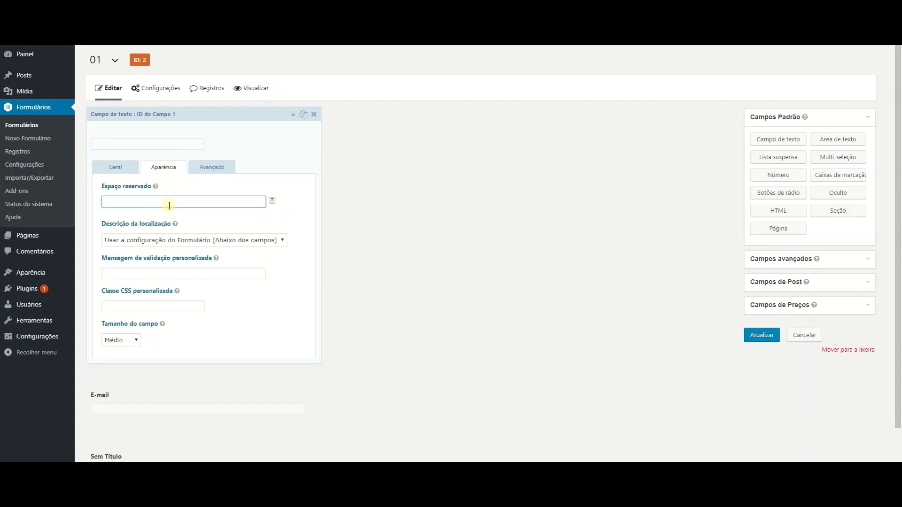
{"action": "type", "text": "Nome Completo"}
{"action": "left_click", "coordinate": [292, 115]}
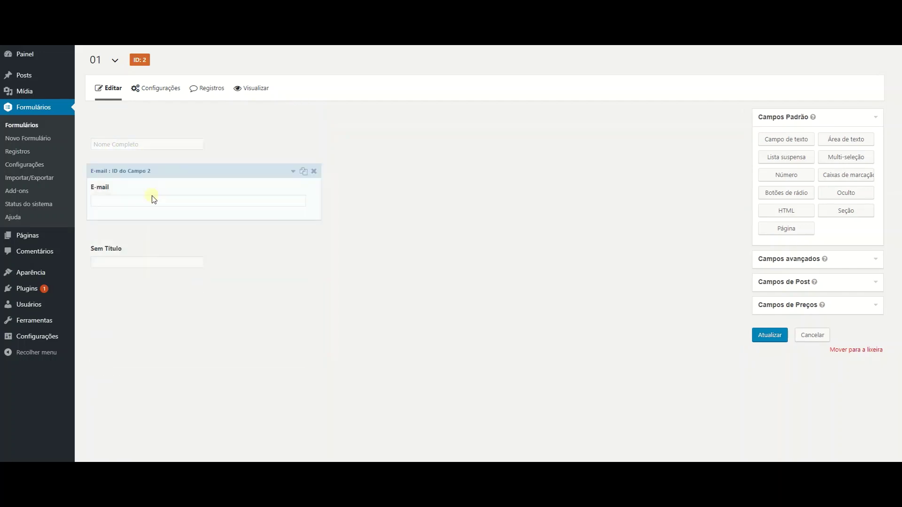
Label the new third text field 'Telefone'.
{"action": "left_click", "coordinate": [292, 233]}
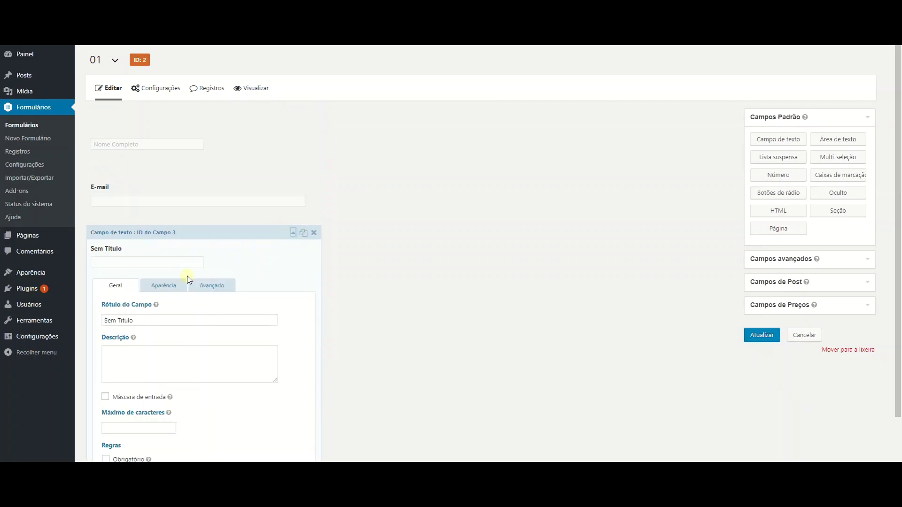
{"action": "triple_click", "coordinate": [175, 319]}
{"action": "type", "text": "Telefone"}
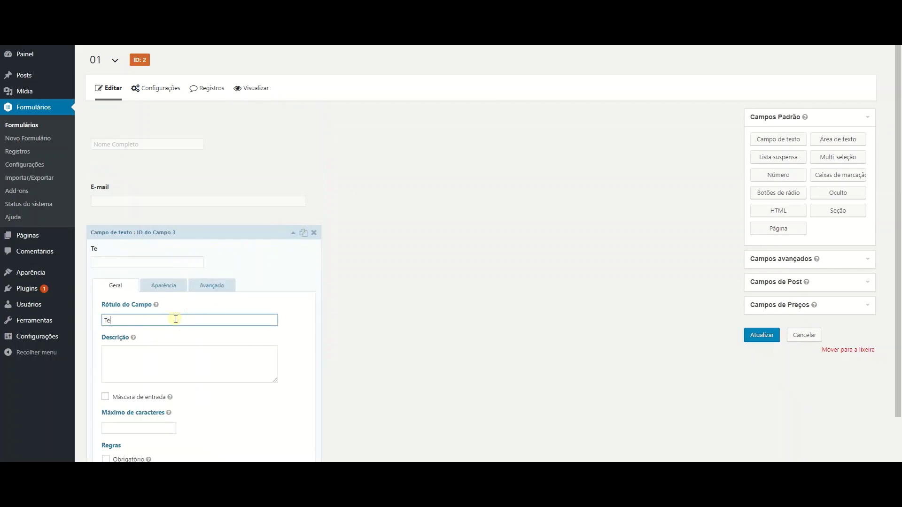
{"action": "left_click", "coordinate": [293, 233]}
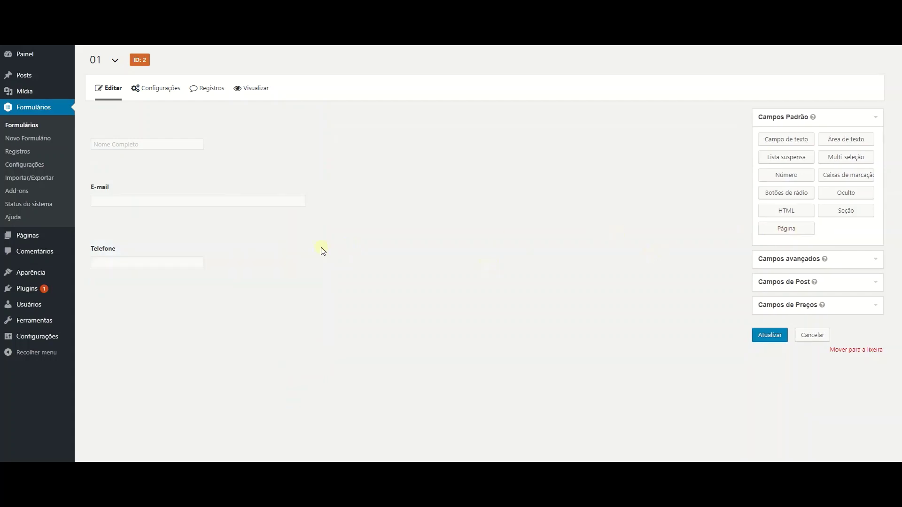
Add a new Seção field below the Telefone field.
{"action": "left_click_drag", "start_coordinate": [845, 211], "coordinate": [121, 286]}
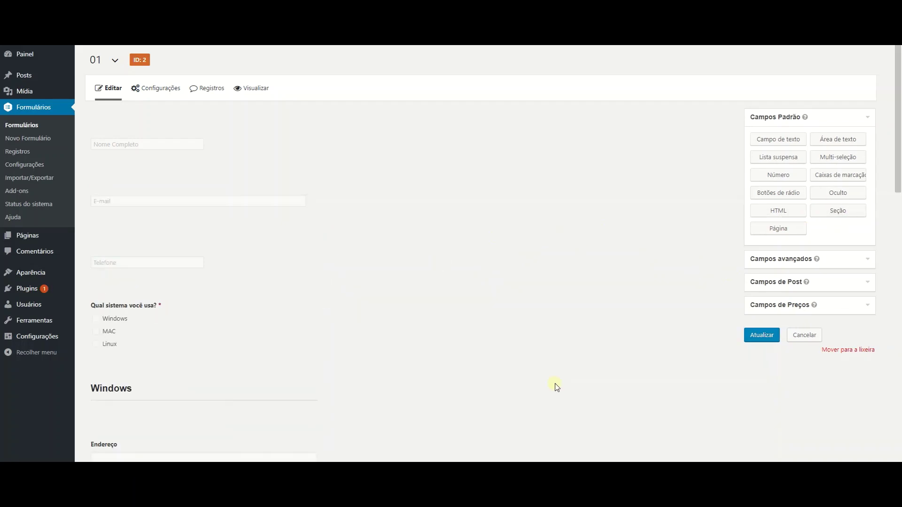
{"action": "scroll", "coordinate": [388, 309], "scroll_direction": "down", "scroll_amount": 5}
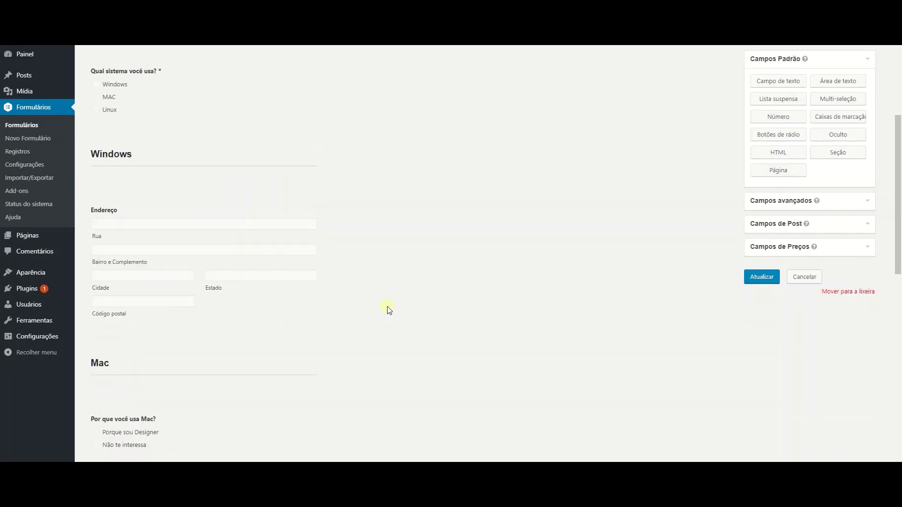
{"action": "scroll", "coordinate": [384, 291], "scroll_direction": "up", "scroll_amount": 3}
{"action": "scroll", "coordinate": [384, 289], "scroll_direction": "up", "scroll_amount": 1}
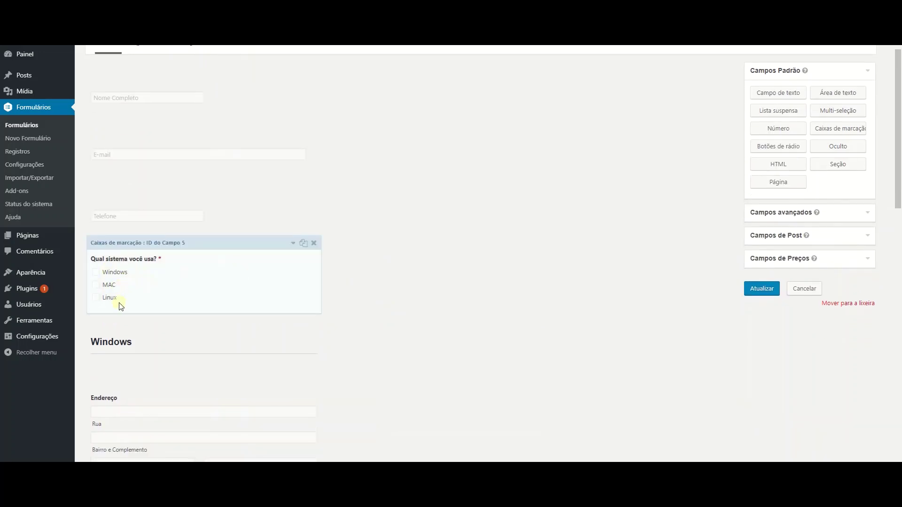
{"action": "scroll", "coordinate": [351, 331], "scroll_direction": "down", "scroll_amount": 3}
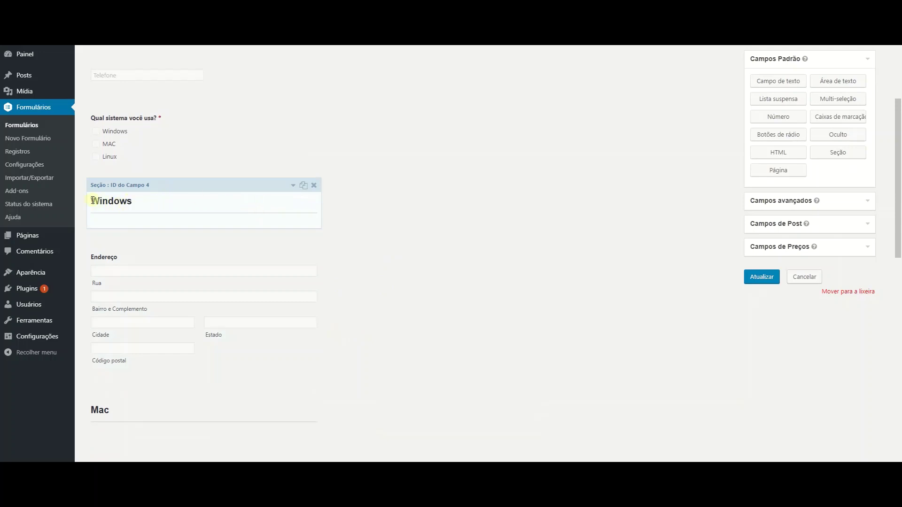
Review the Windows section settings and the Mac, Linux, radio, file upload and text area fields.
{"action": "left_click", "coordinate": [294, 185]}
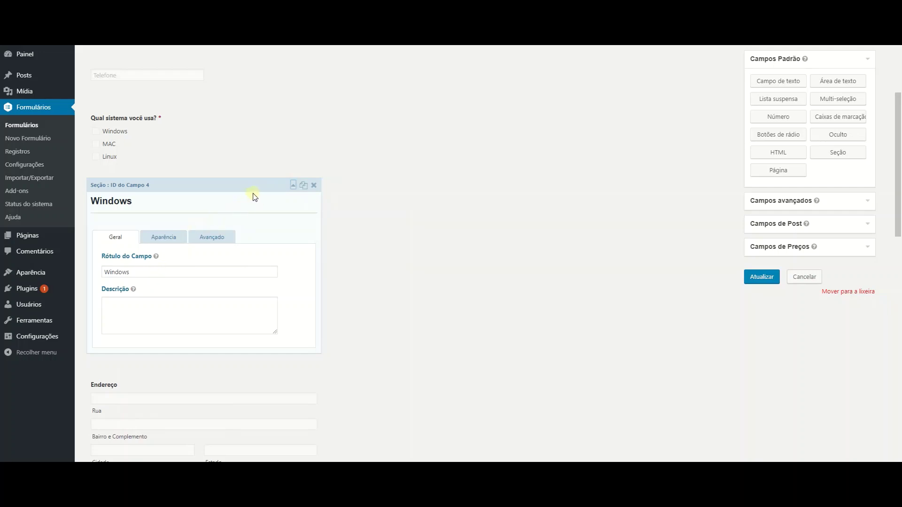
{"action": "left_click", "coordinate": [293, 186]}
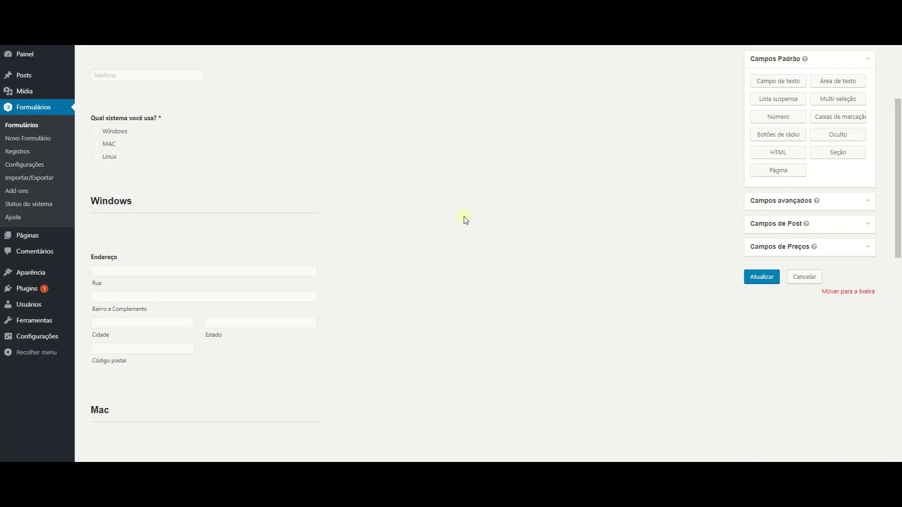
{"action": "scroll", "coordinate": [301, 282], "scroll_direction": "down", "scroll_amount": 2}
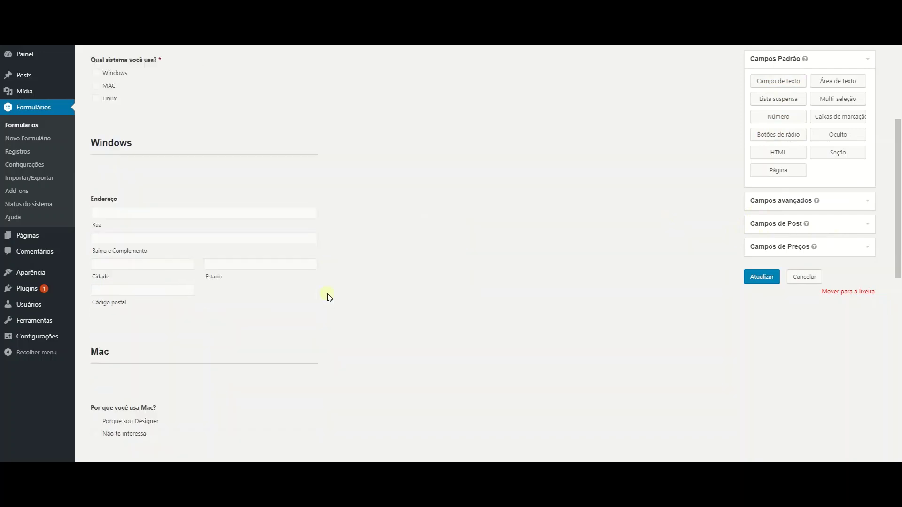
{"action": "scroll", "coordinate": [271, 320], "scroll_direction": "down", "scroll_amount": 2}
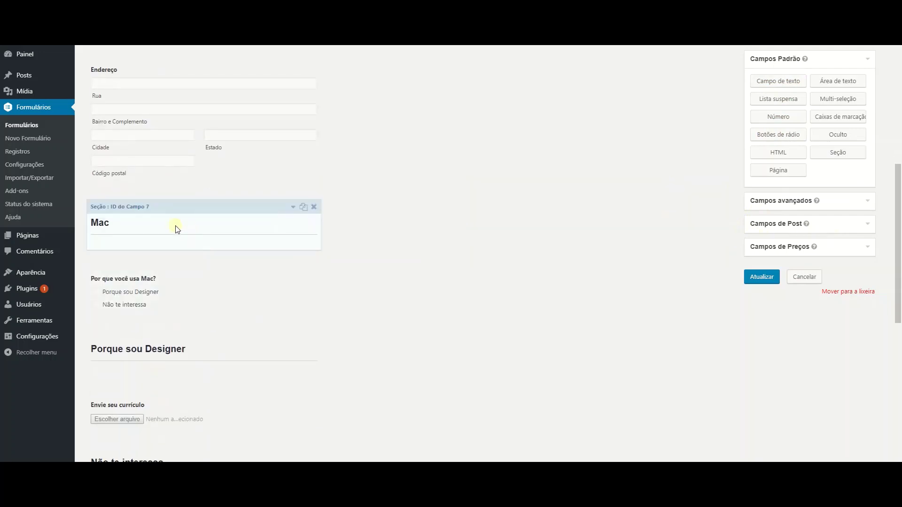
{"action": "scroll", "coordinate": [223, 267], "scroll_direction": "down", "scroll_amount": 1}
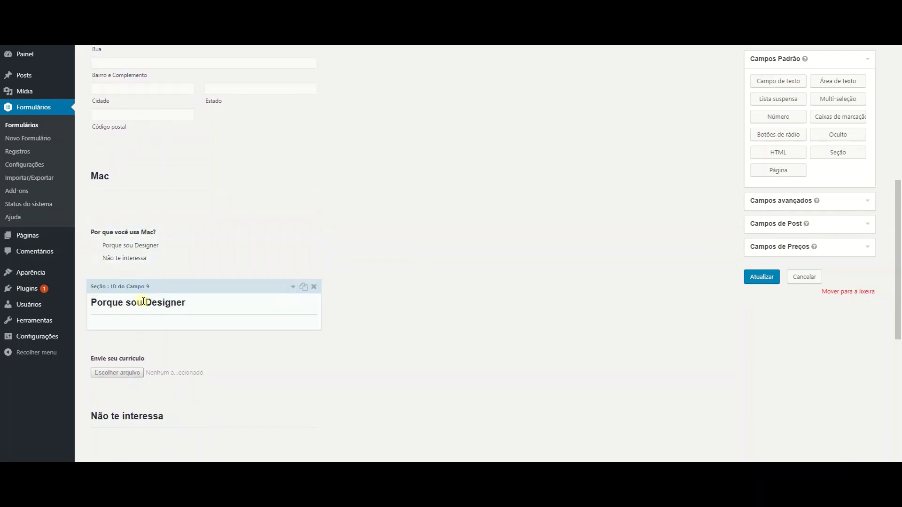
{"action": "scroll", "coordinate": [221, 303], "scroll_direction": "down", "scroll_amount": 1}
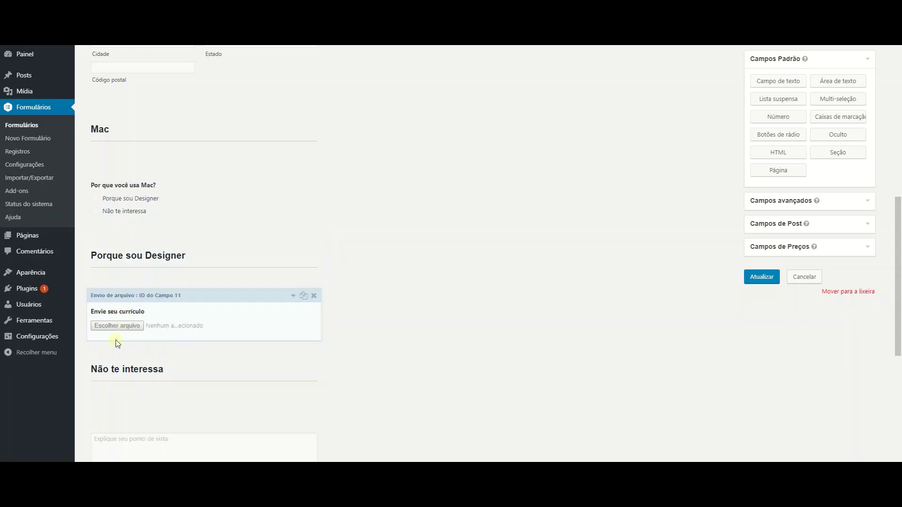
{"action": "scroll", "coordinate": [170, 440], "scroll_direction": "down", "scroll_amount": 3}
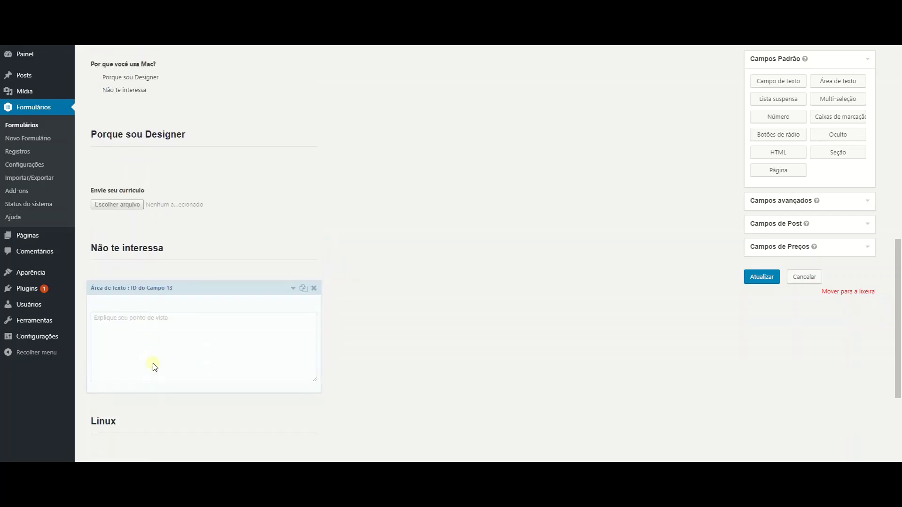
{"action": "scroll", "coordinate": [151, 329], "scroll_direction": "up", "scroll_amount": 2}
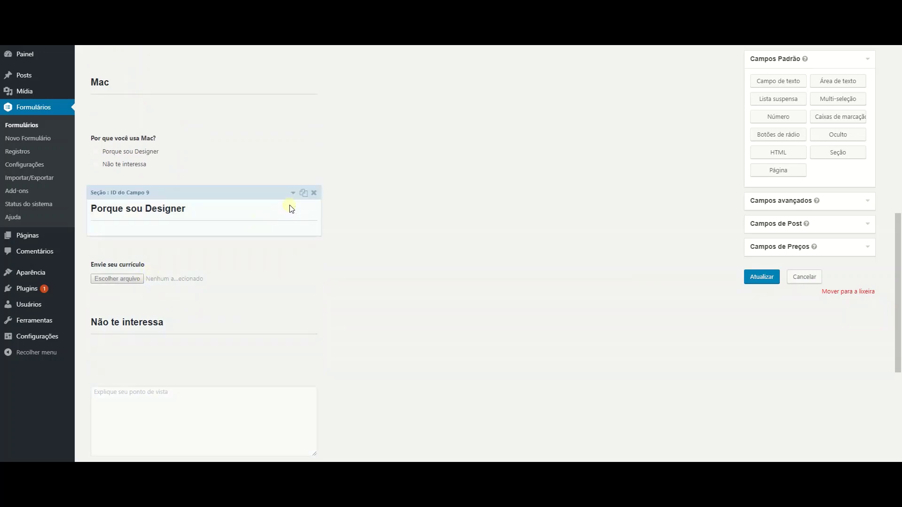
Give the Porque sou Designer section the rule: Por que você usa Mac? é Porque sou Designer.
{"action": "left_click", "coordinate": [293, 193]}
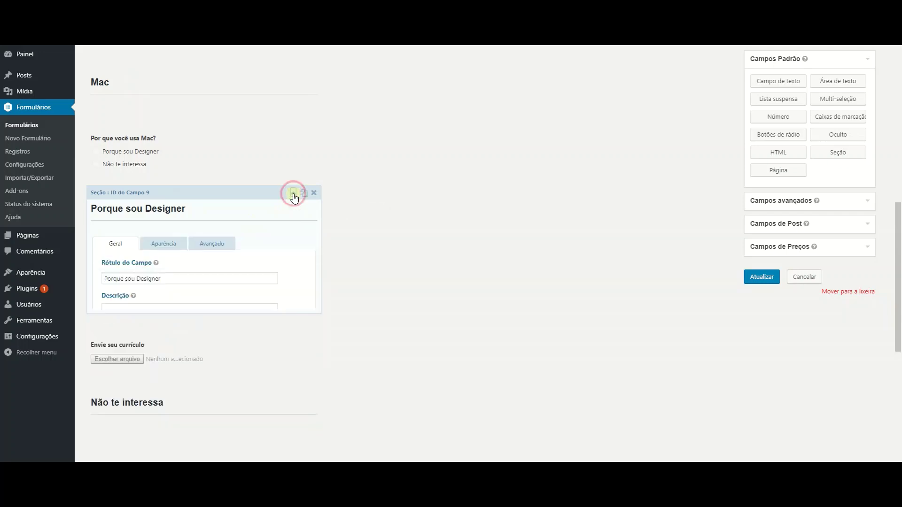
{"action": "left_click", "coordinate": [211, 246]}
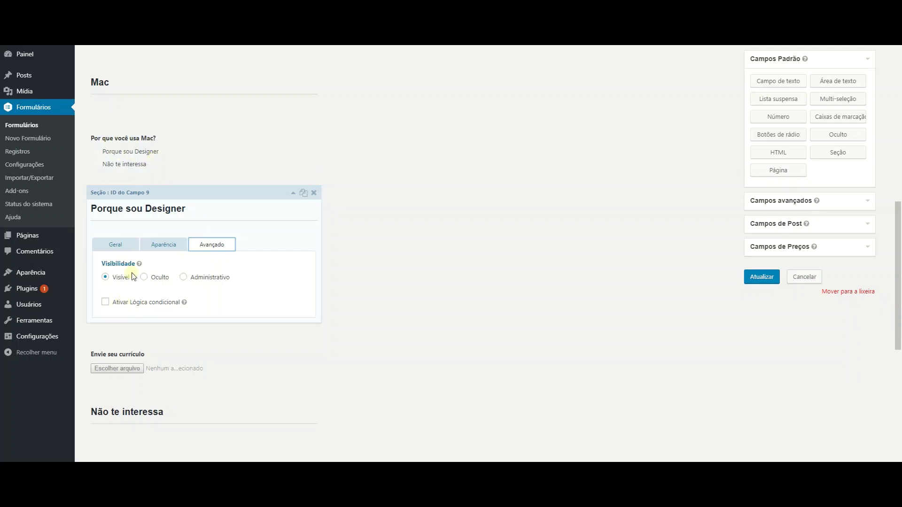
{"action": "left_click", "coordinate": [115, 303]}
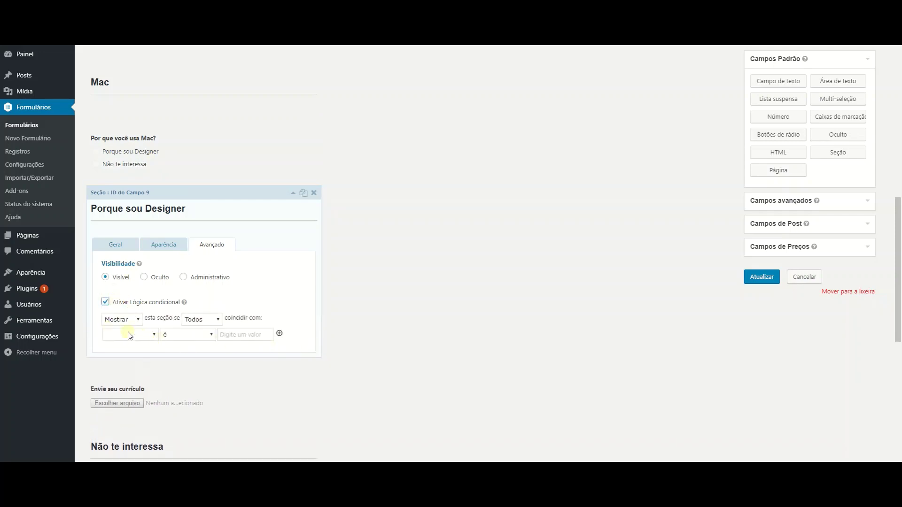
{"action": "left_click", "coordinate": [128, 334]}
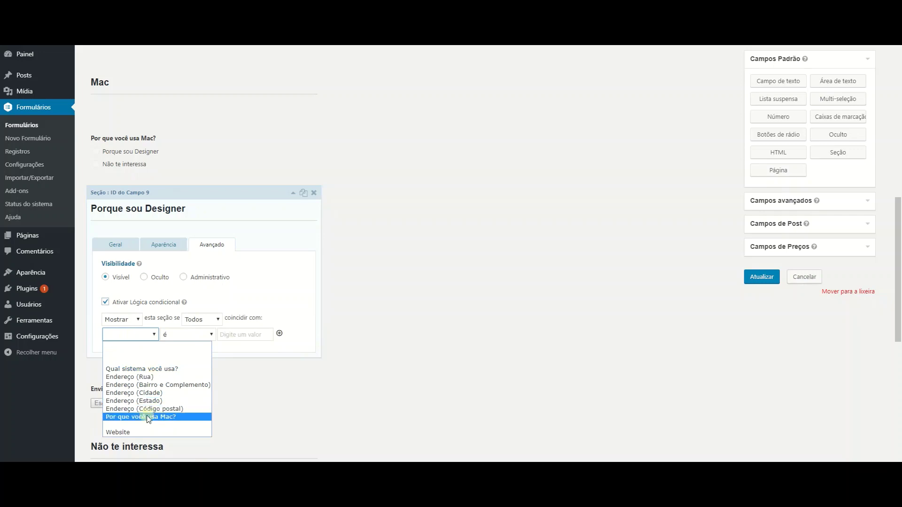
{"action": "left_click", "coordinate": [131, 420]}
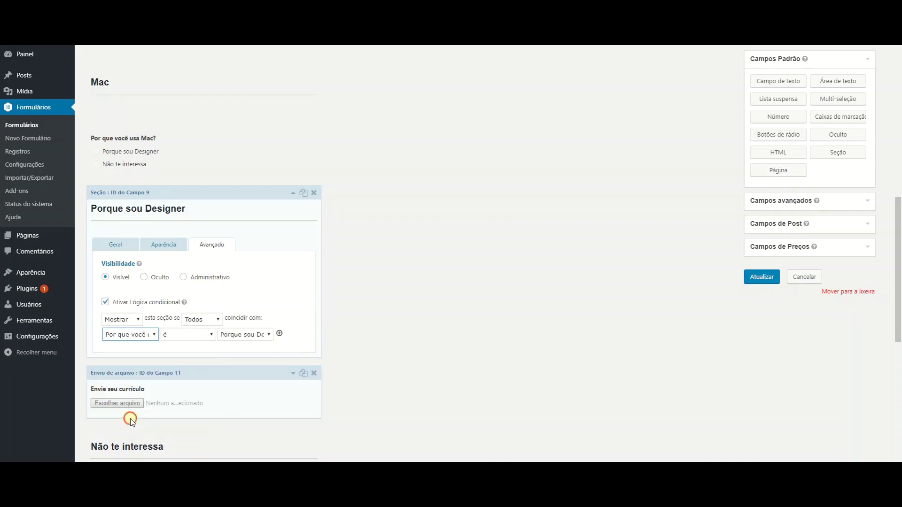
{"action": "left_click", "coordinate": [250, 339]}
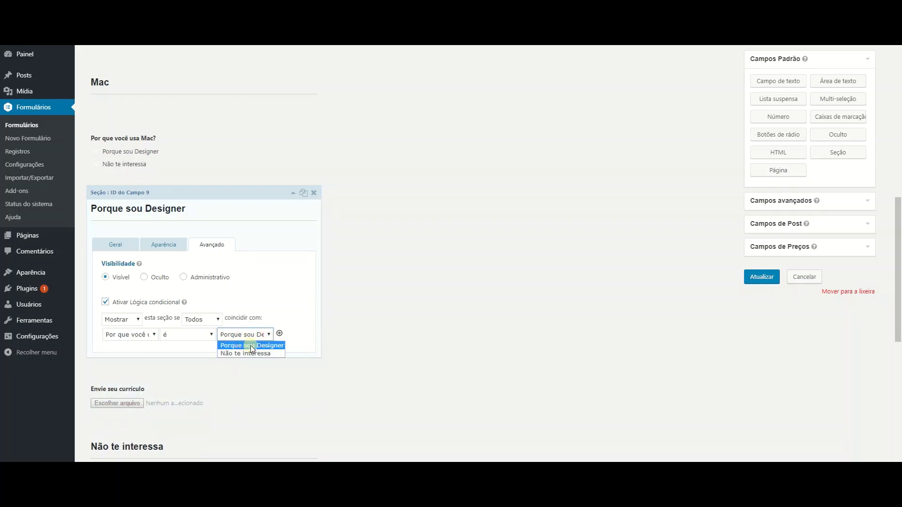
{"action": "left_click", "coordinate": [304, 323]}
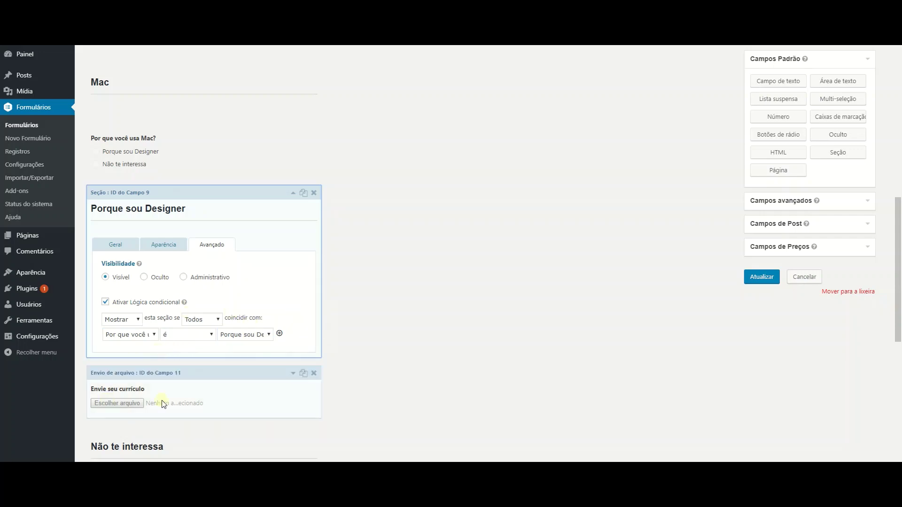
{"action": "left_click", "coordinate": [291, 194]}
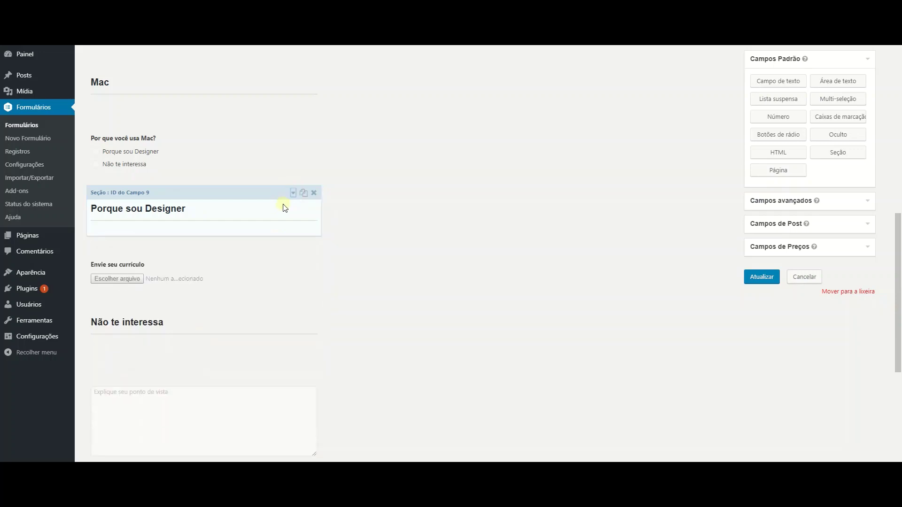
Enable conditional logic in the Não te interessa section's Avançado settings.
{"action": "scroll", "coordinate": [284, 206], "scroll_direction": "down", "scroll_amount": 1}
{"action": "scroll", "coordinate": [284, 206], "scroll_direction": "down", "scroll_amount": 1}
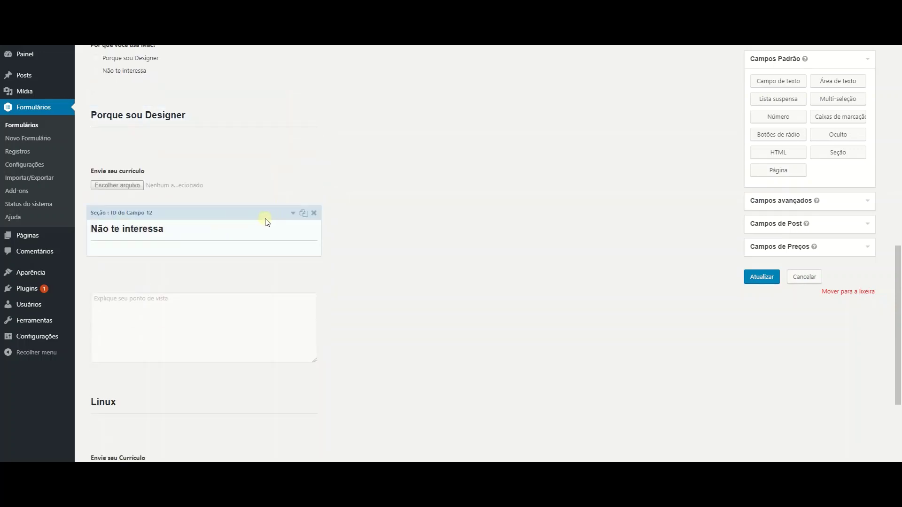
{"action": "left_click", "coordinate": [293, 215]}
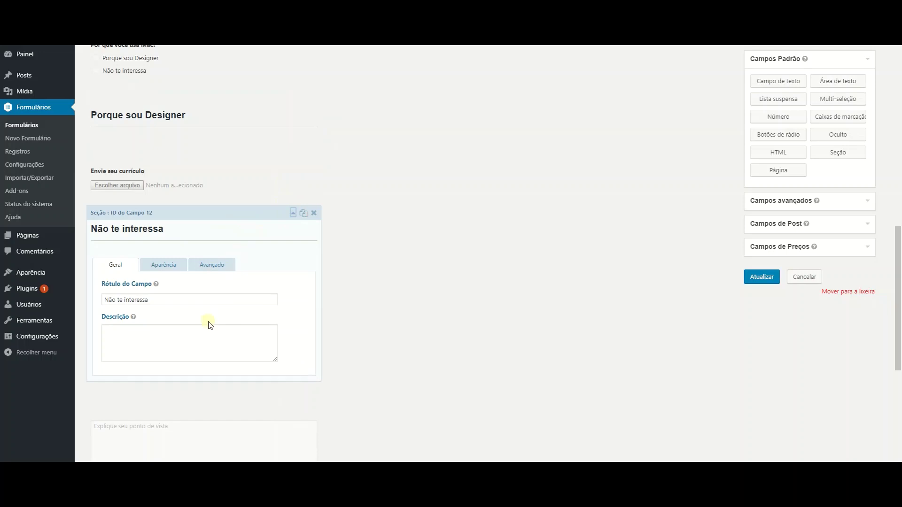
{"action": "scroll", "coordinate": [196, 369], "scroll_direction": "down", "scroll_amount": 2}
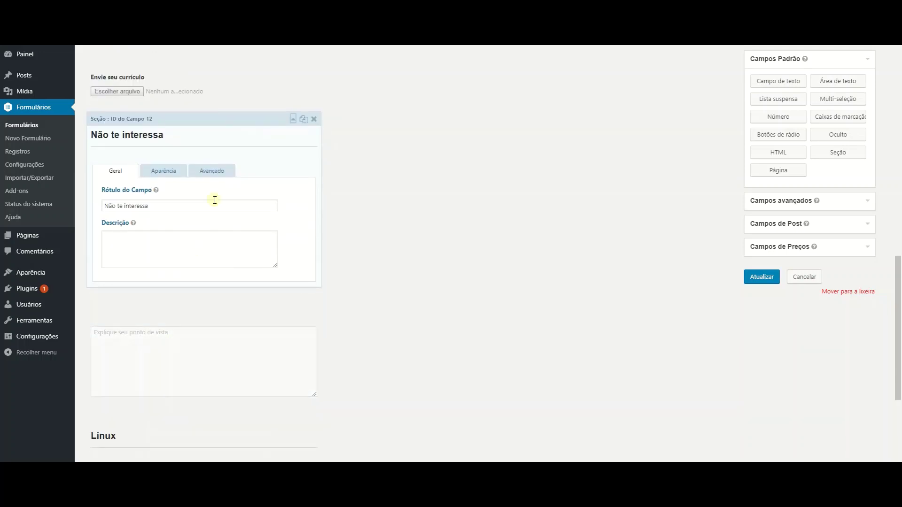
{"action": "left_click", "coordinate": [219, 174]}
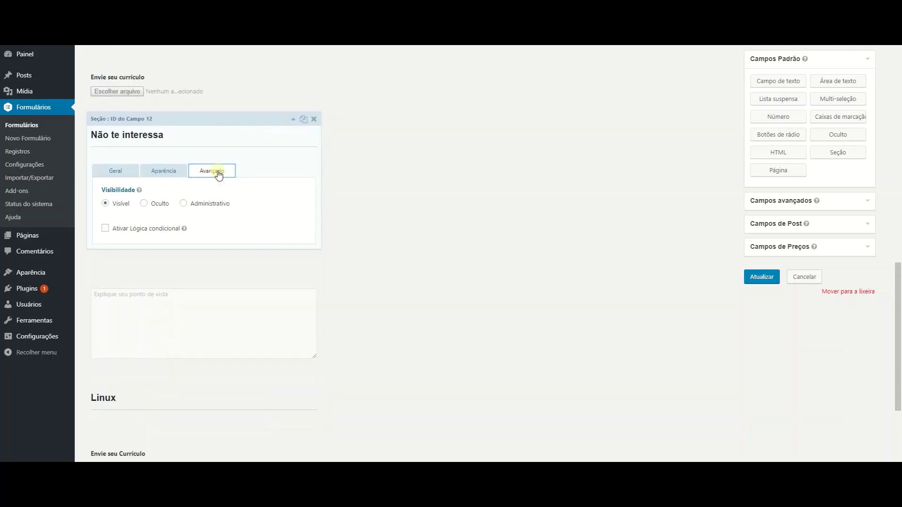
{"action": "left_click", "coordinate": [132, 230]}
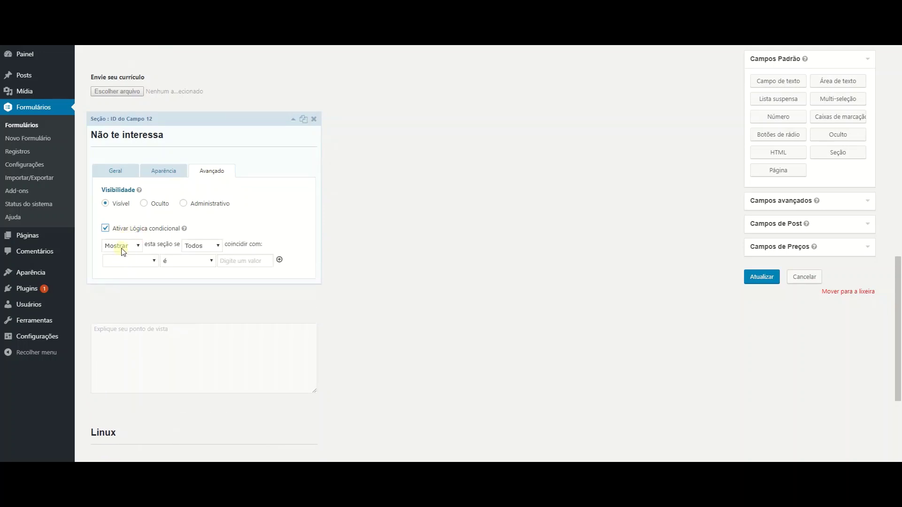
Set the section's rule to Por que você usa Mac? é Não te interessa.
{"action": "left_click", "coordinate": [123, 246]}
{"action": "left_click", "coordinate": [128, 261]}
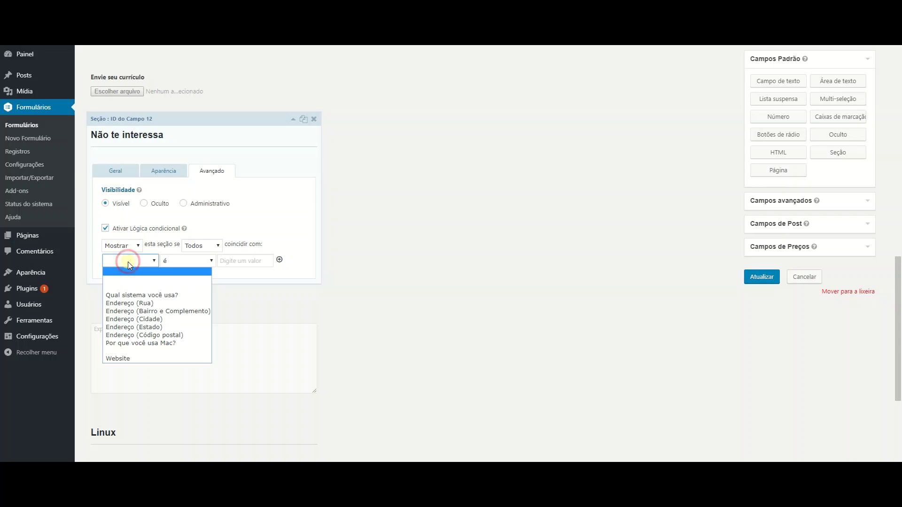
{"action": "left_click", "coordinate": [139, 343]}
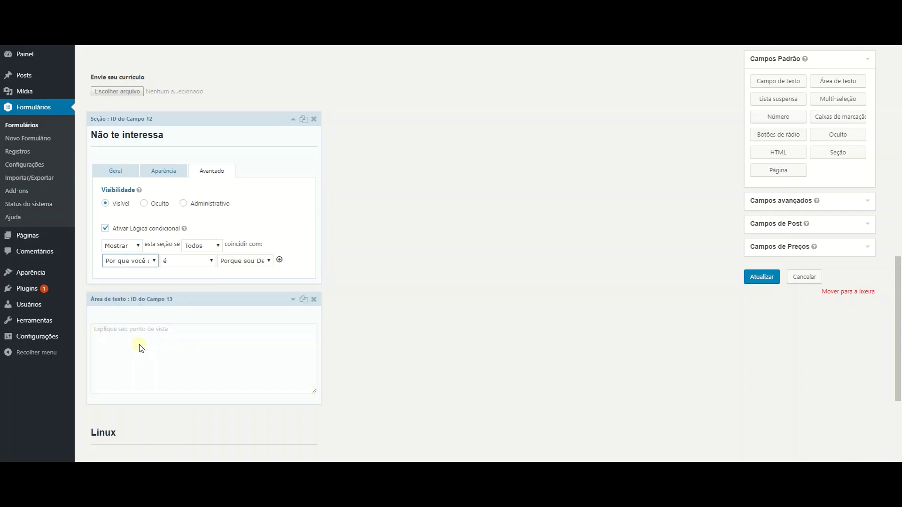
{"action": "left_click", "coordinate": [183, 264]}
{"action": "left_click", "coordinate": [183, 263]}
{"action": "left_click", "coordinate": [248, 262]}
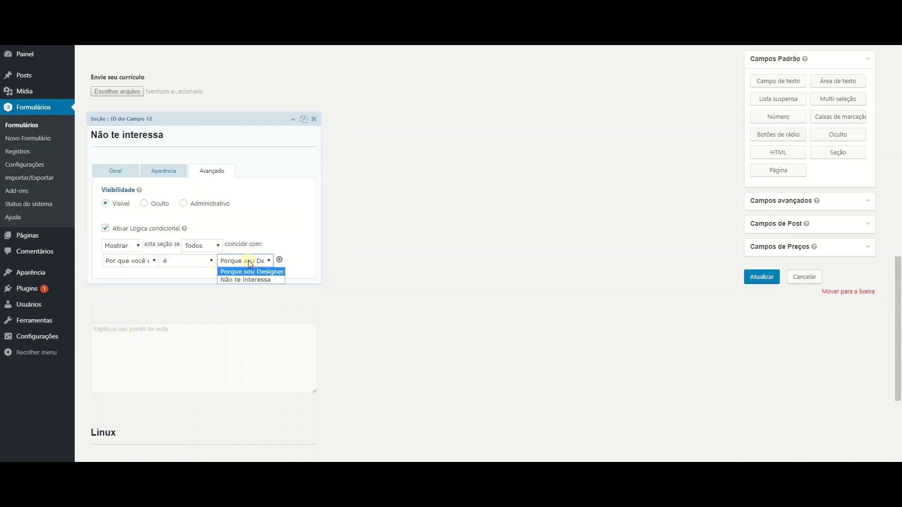
{"action": "left_click", "coordinate": [244, 279]}
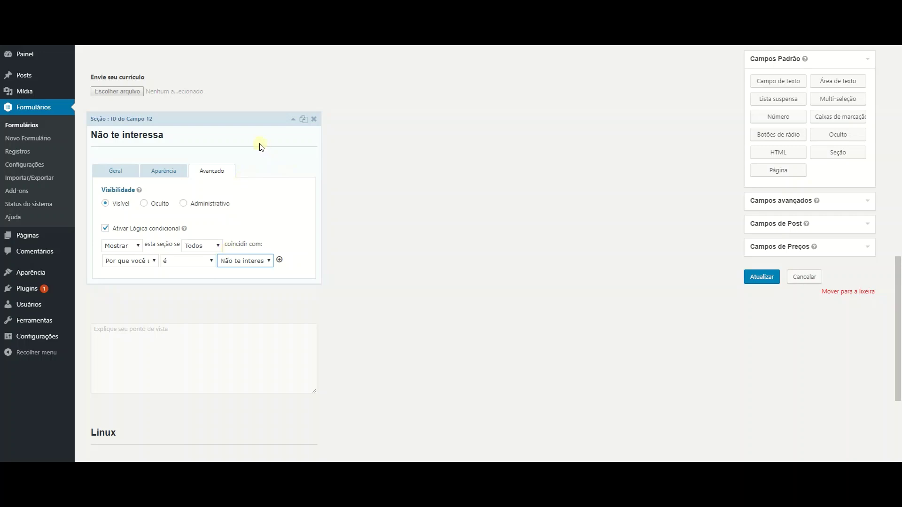
{"action": "left_click", "coordinate": [292, 121]}
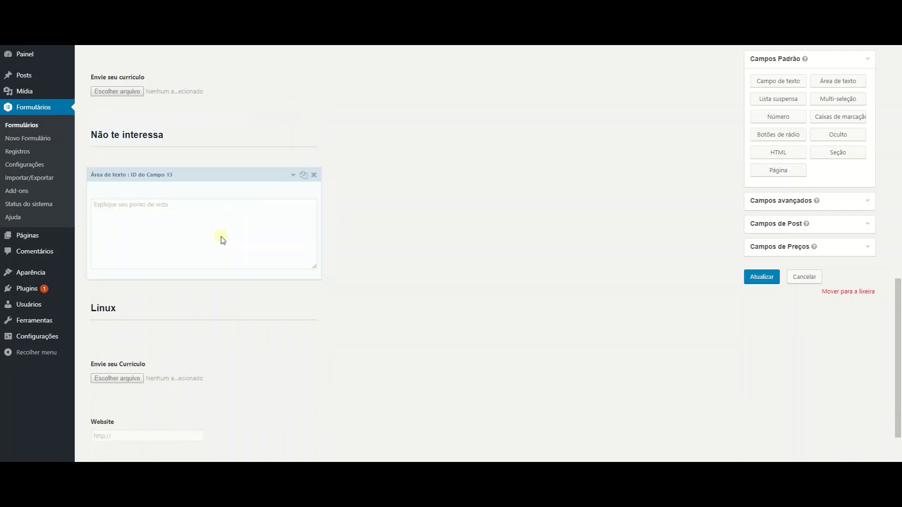
Scroll to the form's CAPTCHA field and show the Campos avançados field types.
{"action": "scroll", "coordinate": [223, 240], "scroll_direction": "down", "scroll_amount": 2}
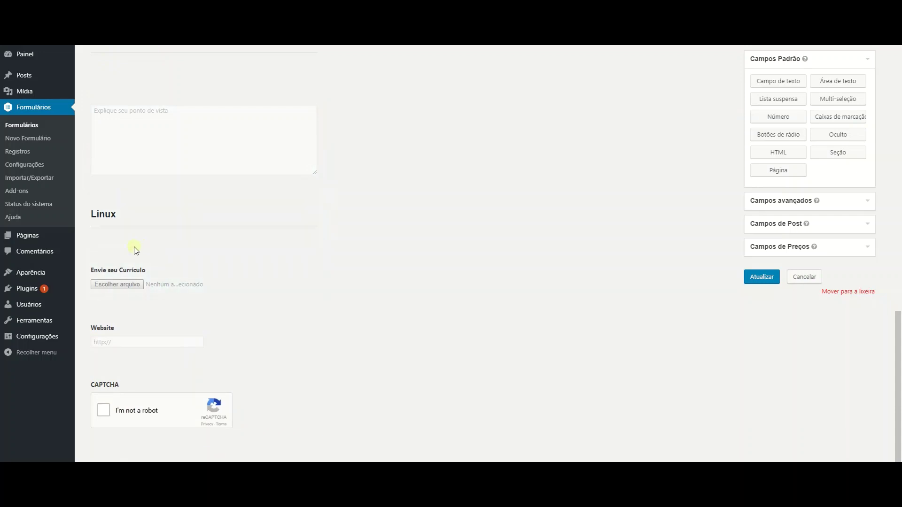
{"action": "scroll", "coordinate": [183, 304], "scroll_direction": "up", "scroll_amount": 15}
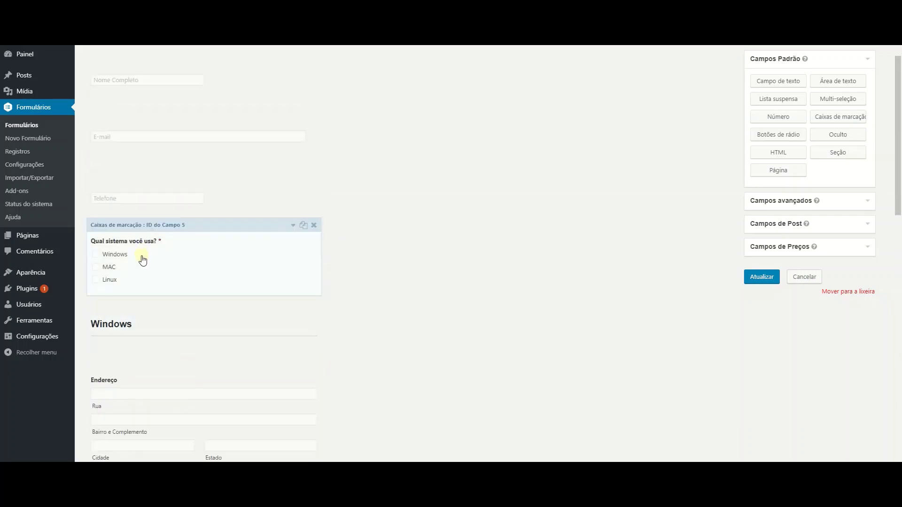
{"action": "scroll", "coordinate": [150, 259], "scroll_direction": "down", "scroll_amount": 12}
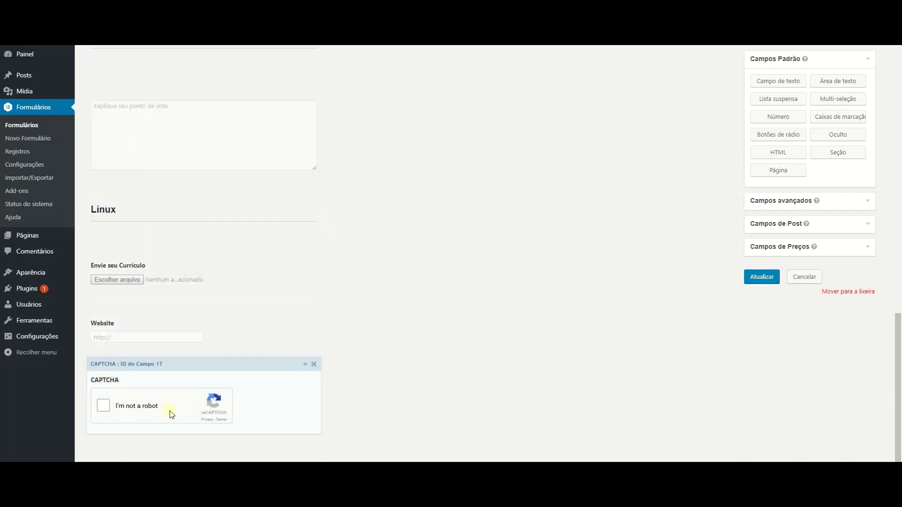
{"action": "left_click", "coordinate": [764, 201]}
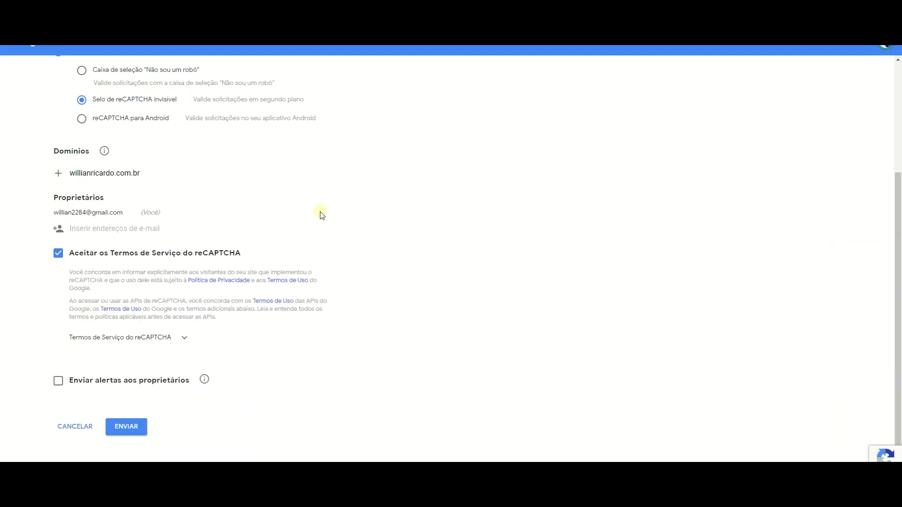
Register site 'Curso' as reCAPTCHA v2 invisible badge with the site's domain and submit.
{"action": "scroll", "coordinate": [318, 214], "scroll_direction": "up", "scroll_amount": 3}
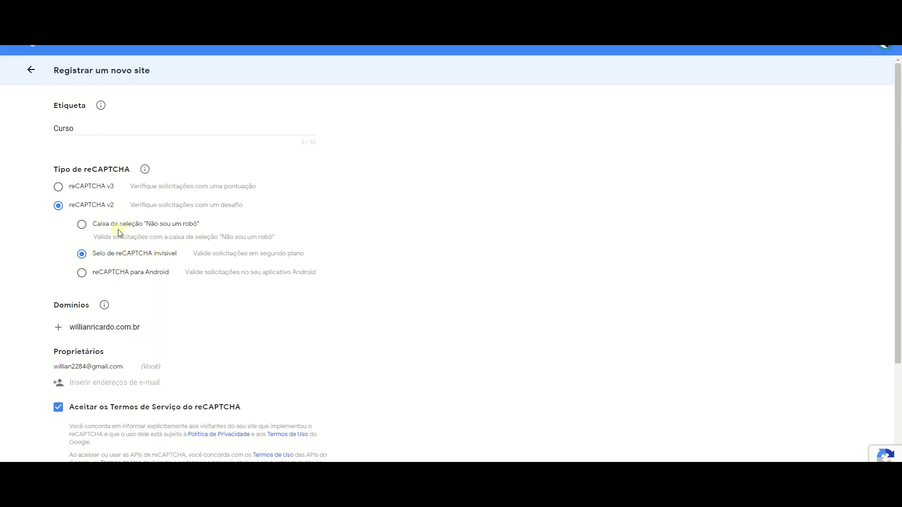
{"action": "scroll", "coordinate": [111, 252], "scroll_direction": "down", "scroll_amount": 3}
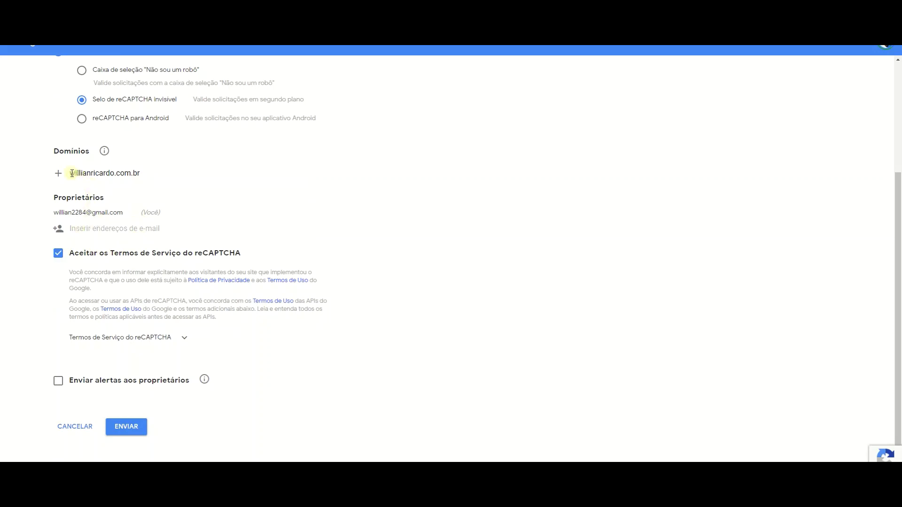
{"action": "left_click_drag", "start_coordinate": [71, 173], "coordinate": [145, 177]}
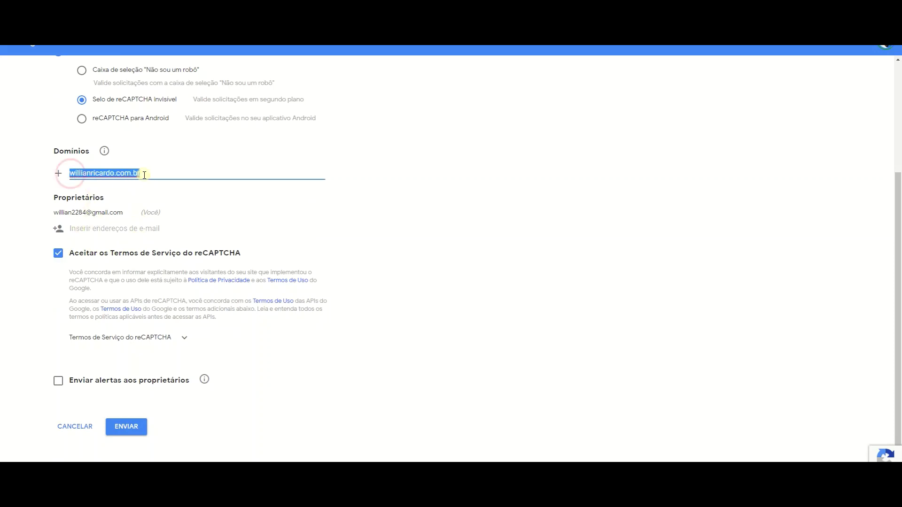
{"action": "left_click", "coordinate": [128, 427]}
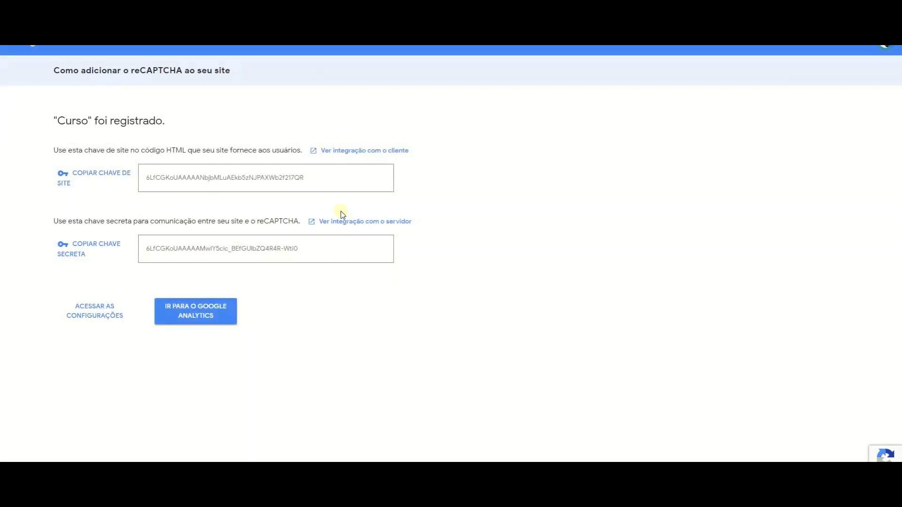
Replace Chave do Site and Chave secreta with the newly generated Google keys and save.
{"action": "double_click", "coordinate": [312, 179]}
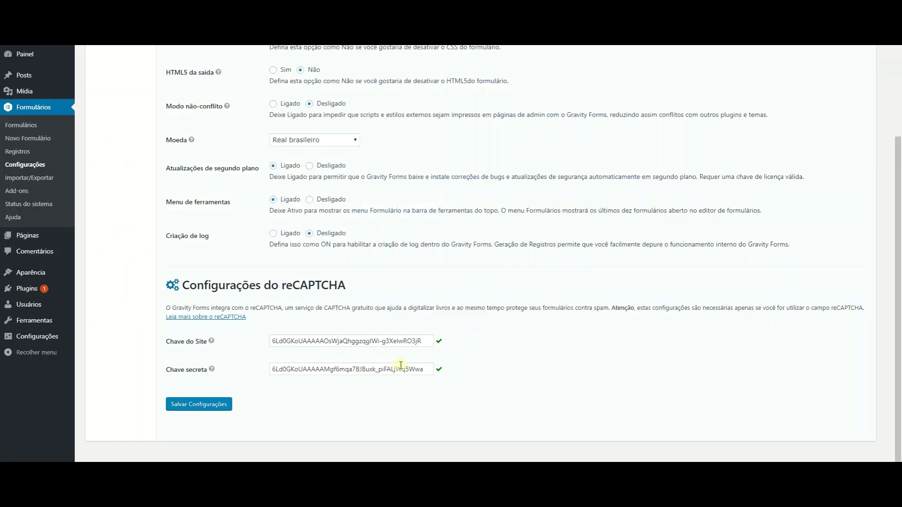
{"action": "double_click", "coordinate": [402, 343]}
{"action": "triple_click", "coordinate": [402, 344]}
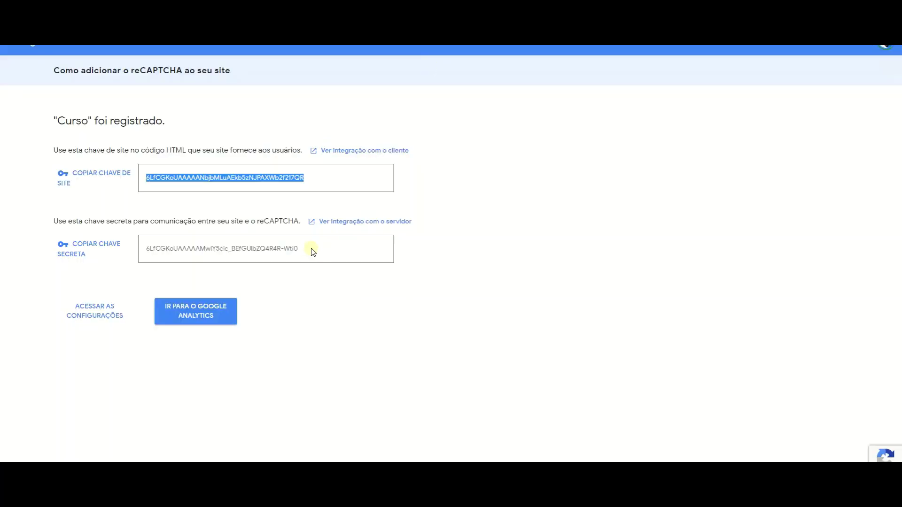
{"action": "double_click", "coordinate": [308, 248]}
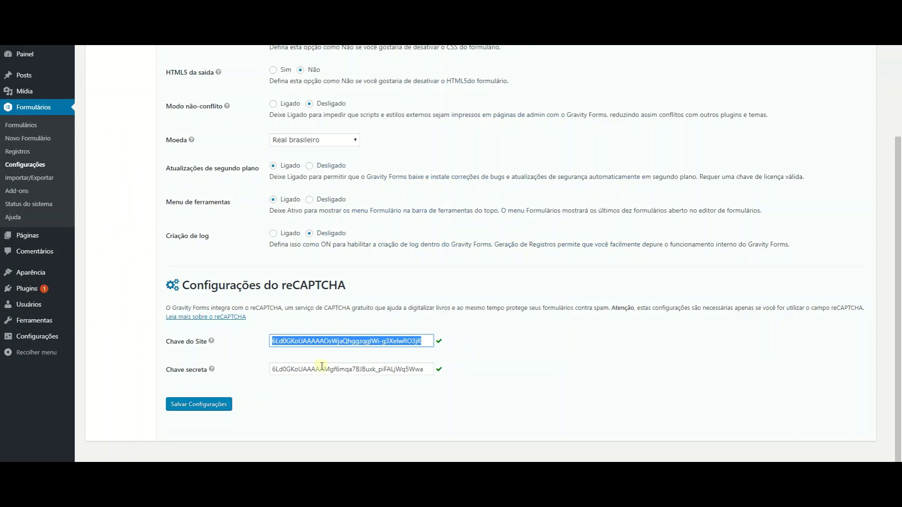
{"action": "left_click", "coordinate": [207, 403]}
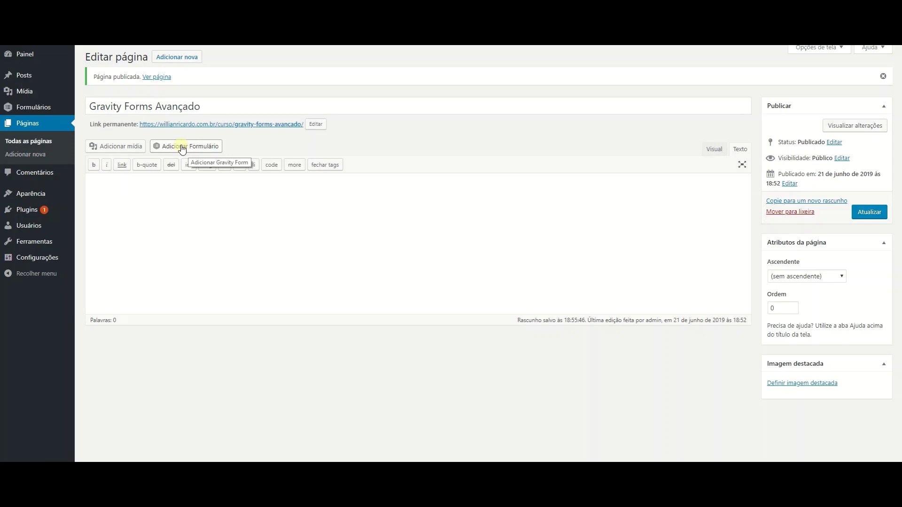
Insert form 1 into the Gravity Forms Avançado page with AJAX and Tabindex 1, then update.
{"action": "left_click", "coordinate": [182, 147]}
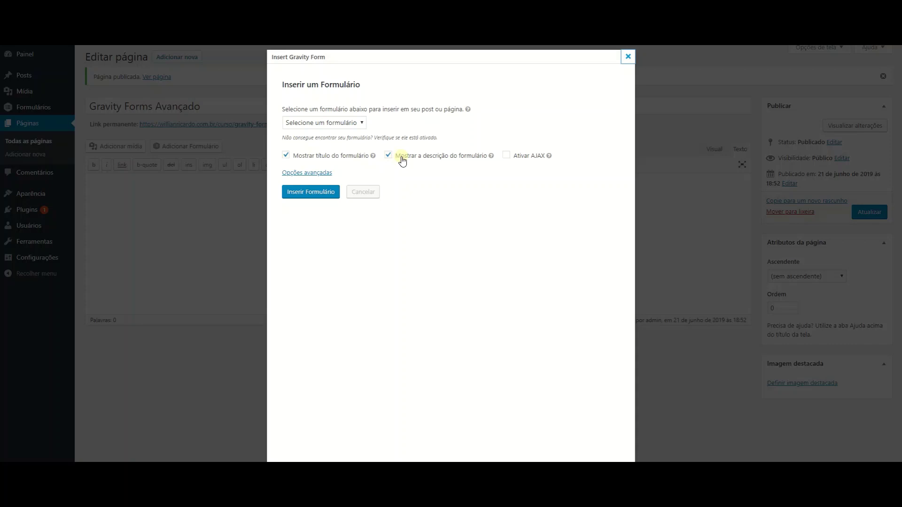
{"action": "left_click", "coordinate": [333, 122]}
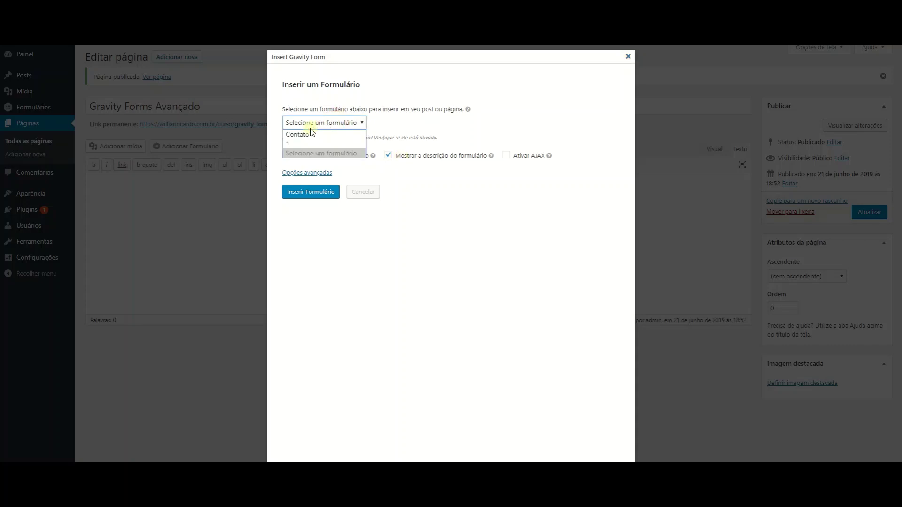
{"action": "left_click", "coordinate": [291, 144]}
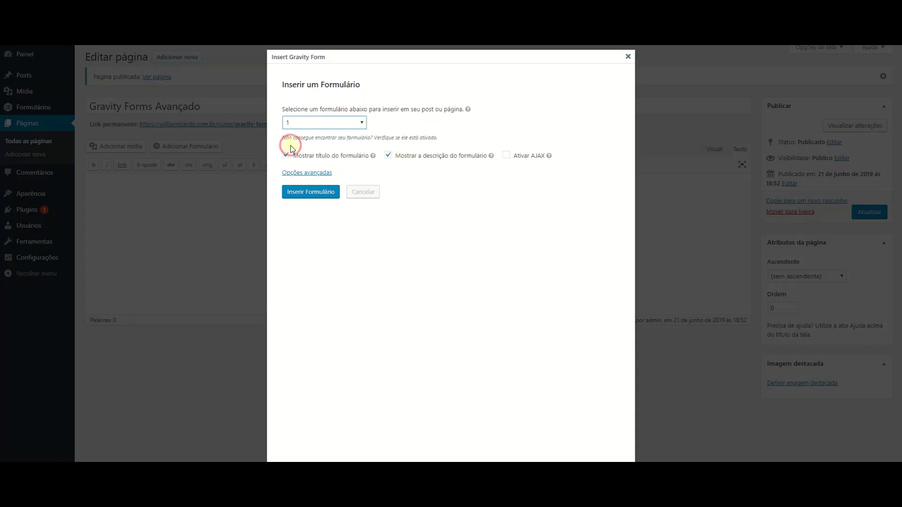
{"action": "left_click", "coordinate": [506, 156]}
{"action": "left_click", "coordinate": [306, 174]}
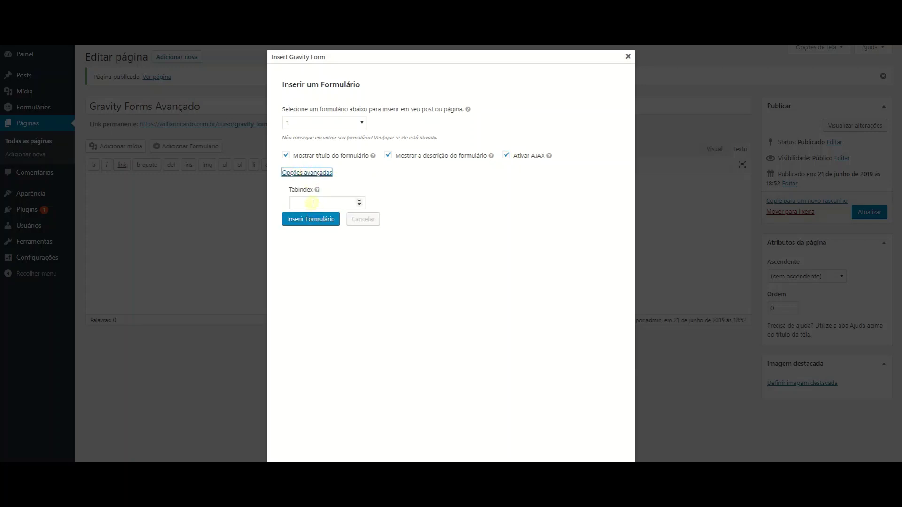
{"action": "left_click", "coordinate": [313, 203]}
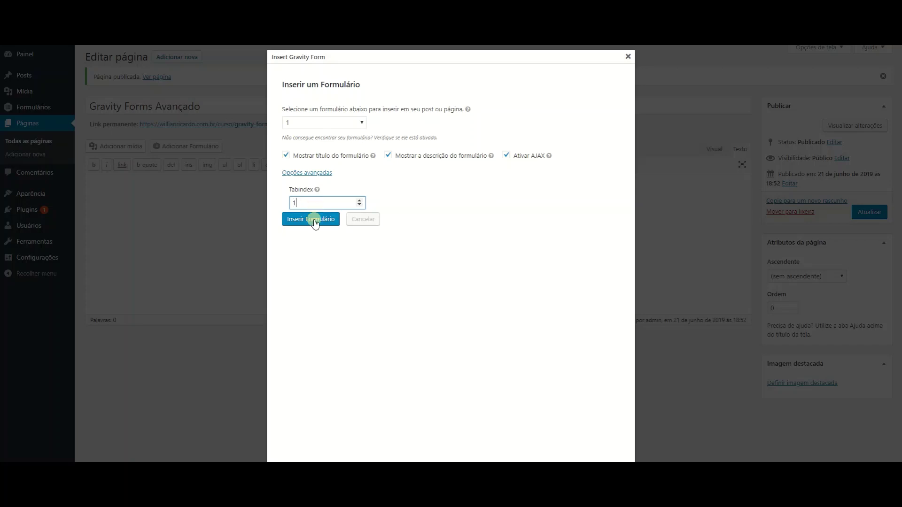
{"action": "left_click", "coordinate": [313, 219]}
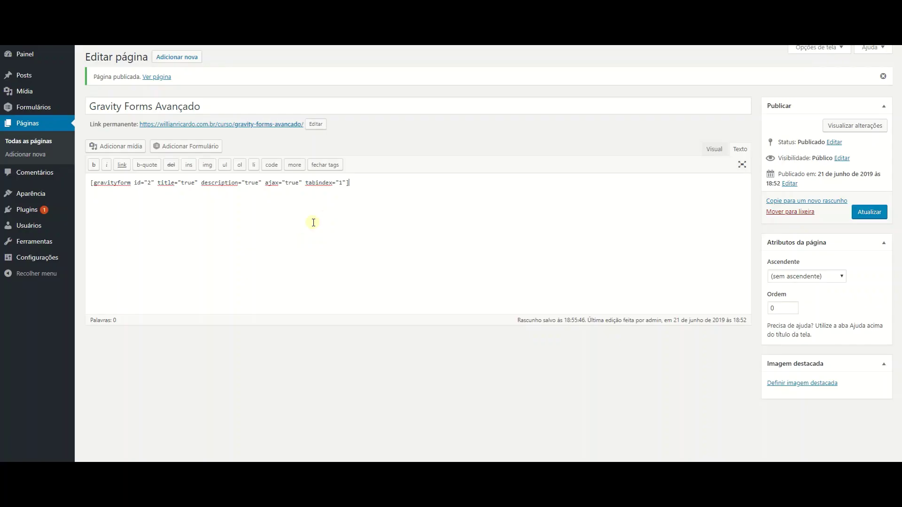
{"action": "left_click", "coordinate": [869, 211]}
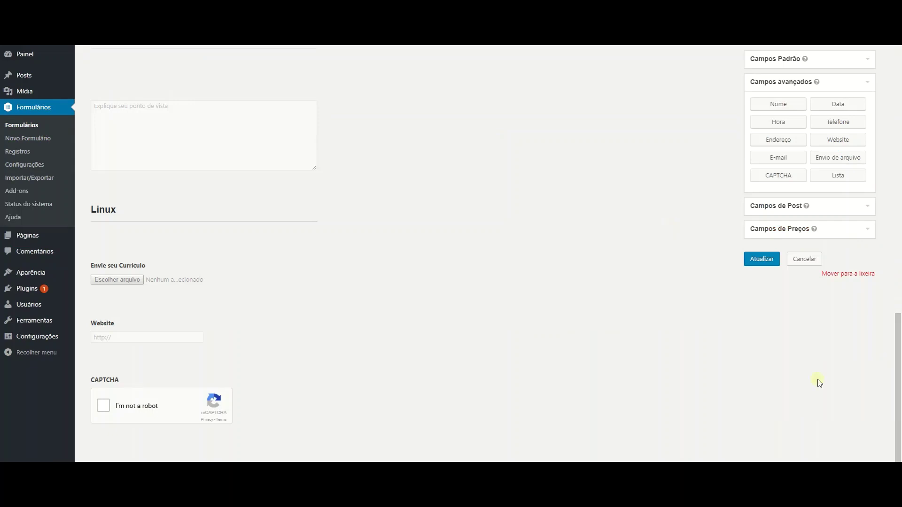
{"action": "left_click", "coordinate": [759, 258]}
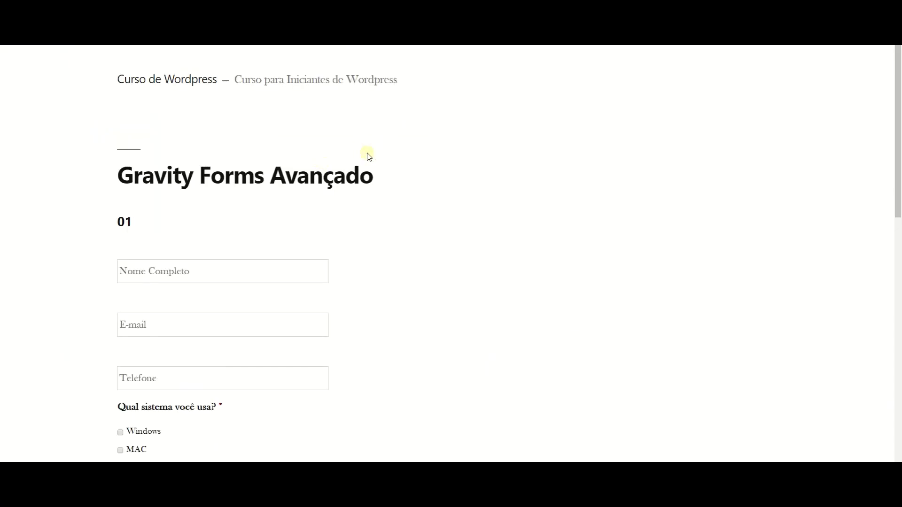
{"action": "scroll", "coordinate": [369, 155], "scroll_direction": "down", "scroll_amount": 5}
{"action": "scroll", "coordinate": [369, 154], "scroll_direction": "up", "scroll_amount": 4}
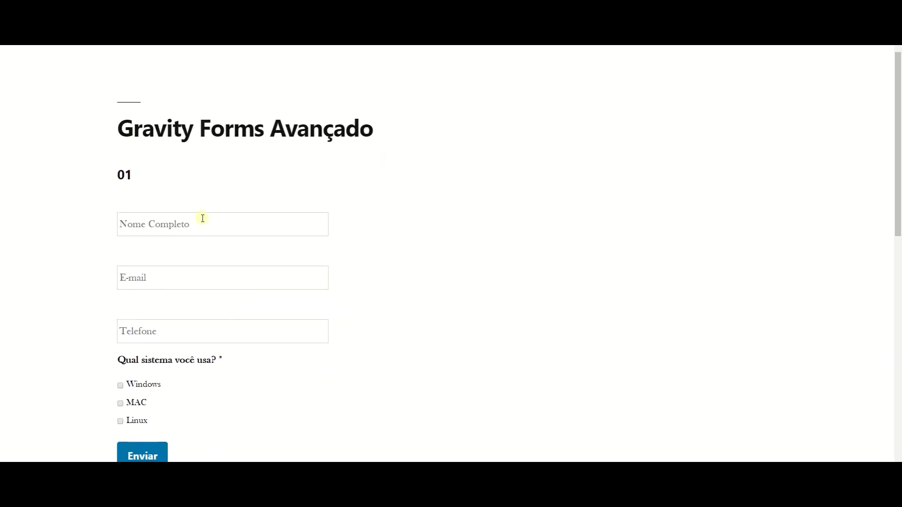
{"action": "left_click", "coordinate": [202, 224]}
{"action": "type", "text": "eeeeeee"}
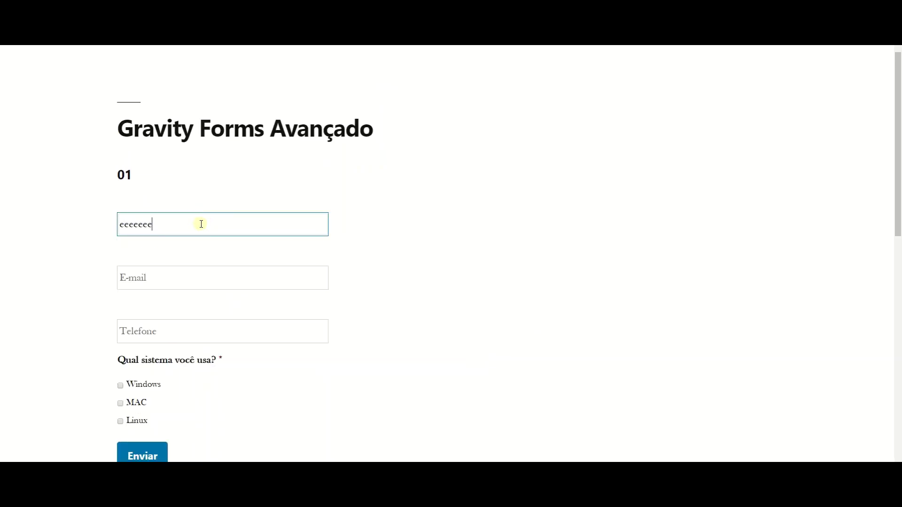
{"action": "key", "text": "ctrl+a"}
{"action": "key", "text": "BackSpace"}
{"action": "left_click", "coordinate": [403, 247]}
{"action": "scroll", "coordinate": [403, 247], "scroll_direction": "down", "scroll_amount": 1}
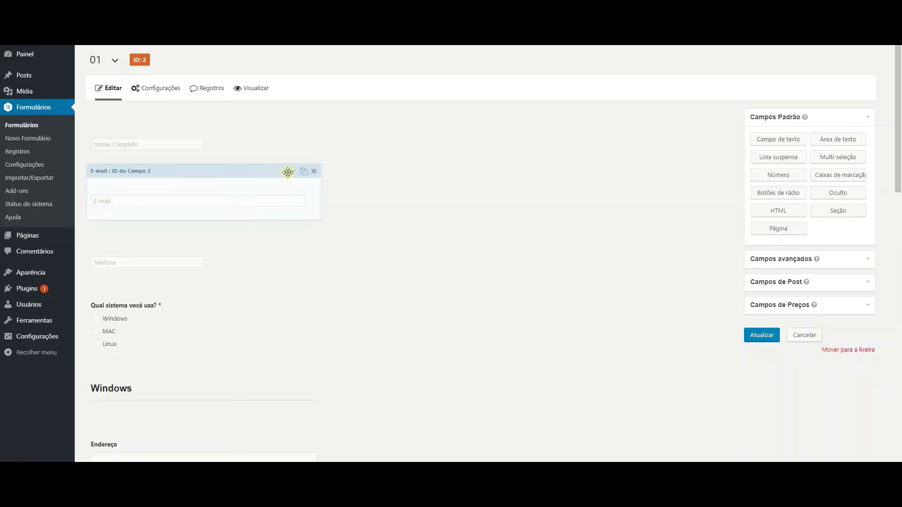
Relabel the E-mail field as 'E-mail:'.
{"action": "left_click", "coordinate": [293, 172]}
{"action": "left_click", "coordinate": [130, 263]}
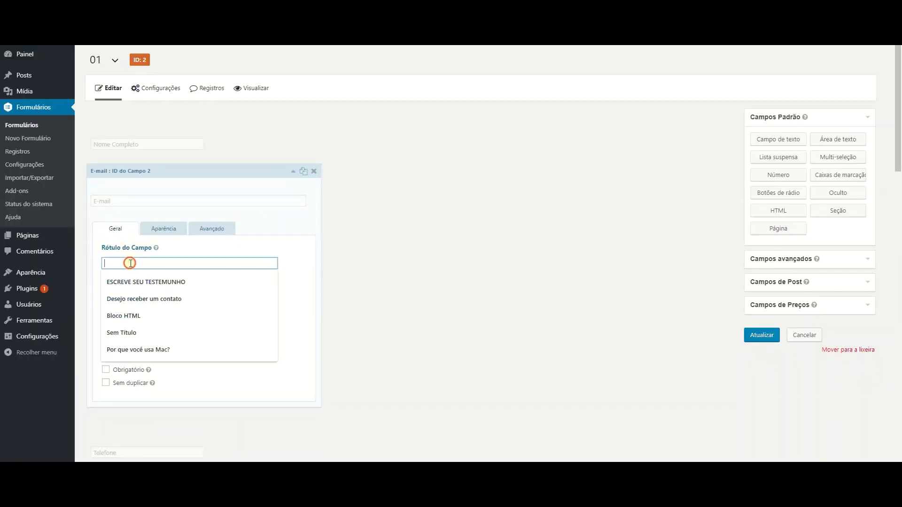
{"action": "type", "text": "E-mail:"}
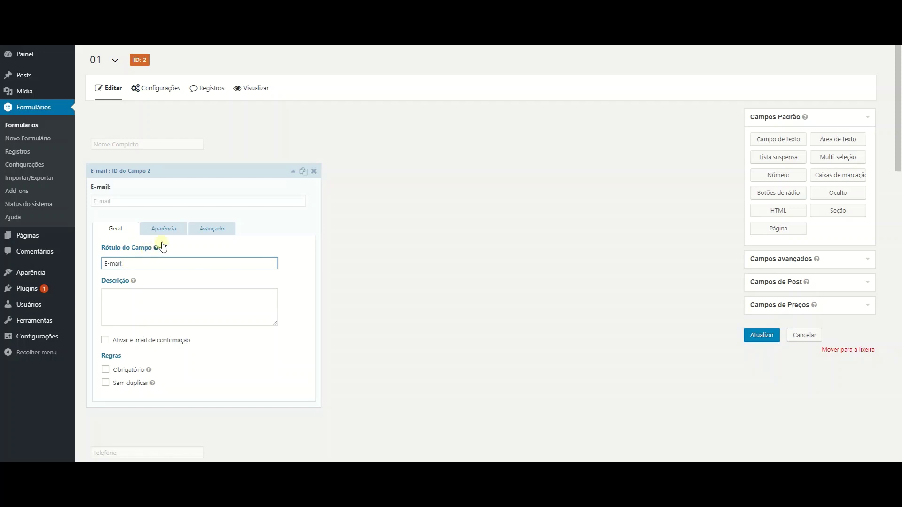
Set the E-mail field's placeholder to 'Digite seu e-mail' and save the form.
{"action": "left_click", "coordinate": [163, 228]}
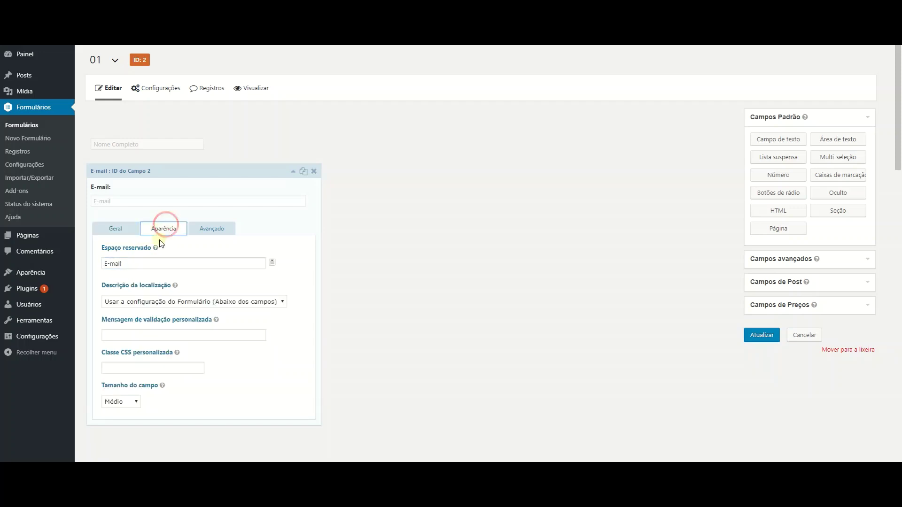
{"action": "double_click", "coordinate": [147, 266]}
{"action": "key", "text": "ctrl+a"}
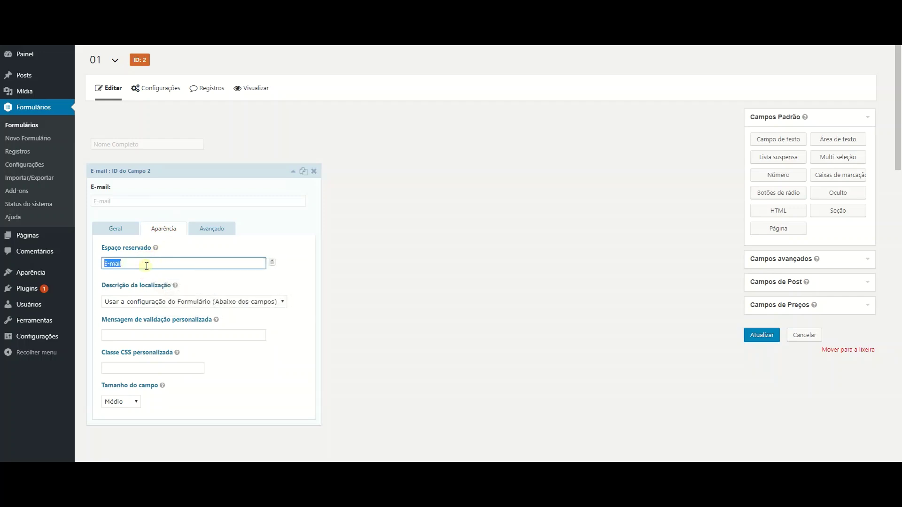
{"action": "type", "text": "Digite seu e"}
{"action": "left_click", "coordinate": [757, 334]}
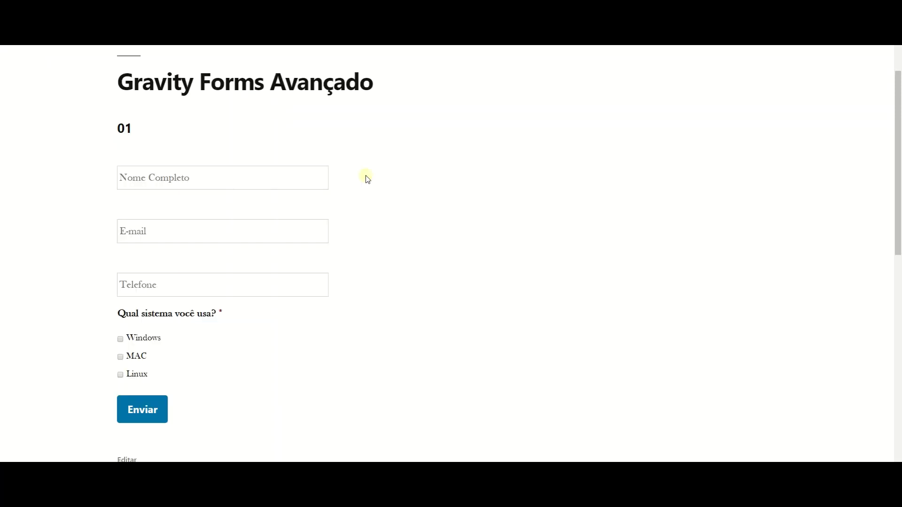
Reload the live form, check the new 'E-mail:' label, then type and clear a test e-mail address.
{"action": "left_click", "coordinate": [368, 180]}
{"action": "key", "text": "F5"}
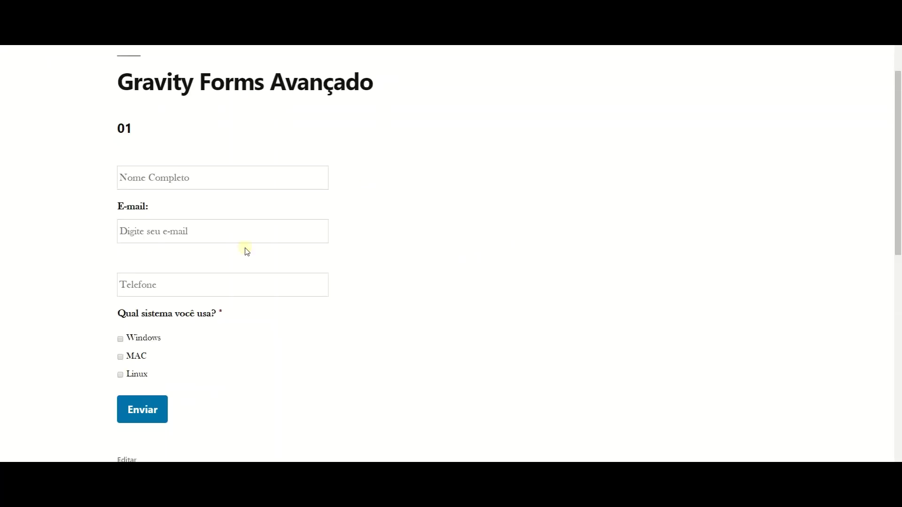
{"action": "left_click", "coordinate": [125, 208]}
{"action": "double_click", "coordinate": [124, 208]}
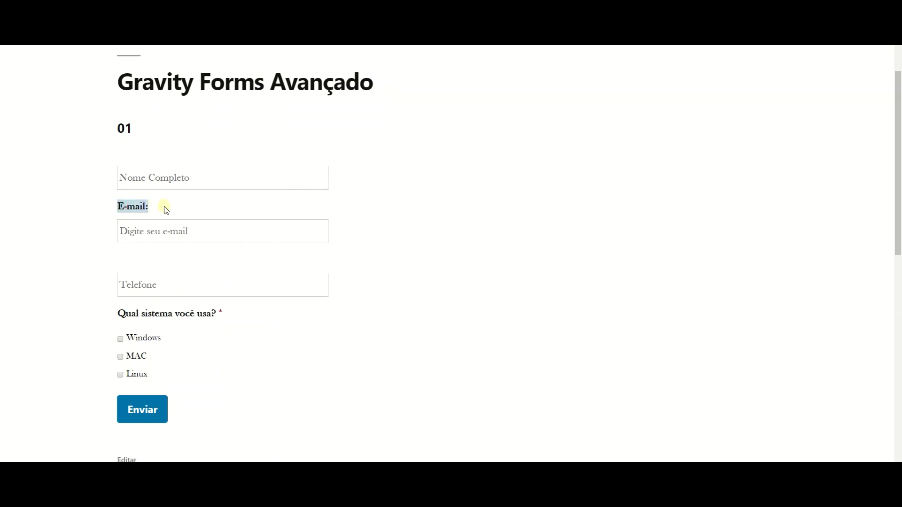
{"action": "left_click", "coordinate": [171, 233]}
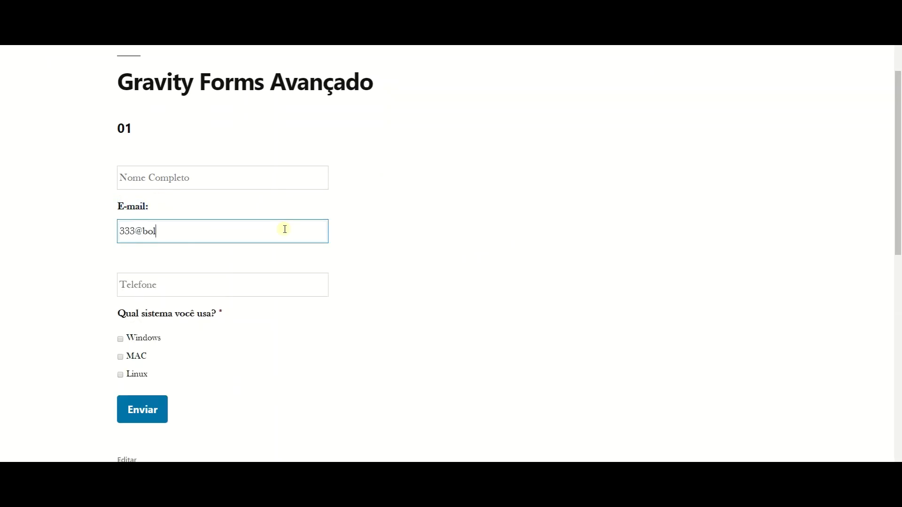
{"action": "key", "text": "ctrl+a"}
{"action": "key", "text": "BackSpace"}
{"action": "left_click", "coordinate": [390, 253]}
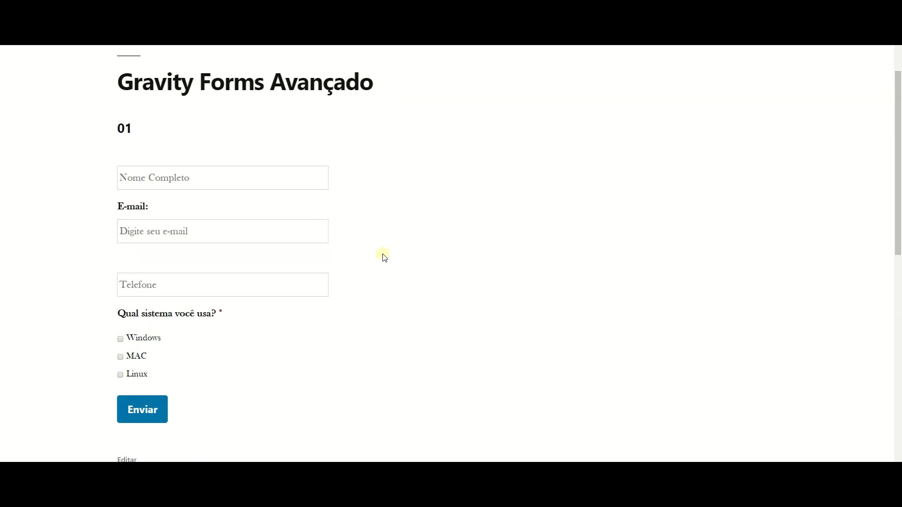
Tick and untick Windows, MAC and Linux in turn to check each conditional section.
{"action": "scroll", "coordinate": [381, 256], "scroll_direction": "down", "scroll_amount": 2}
{"action": "scroll", "coordinate": [384, 257], "scroll_direction": "down", "scroll_amount": 1}
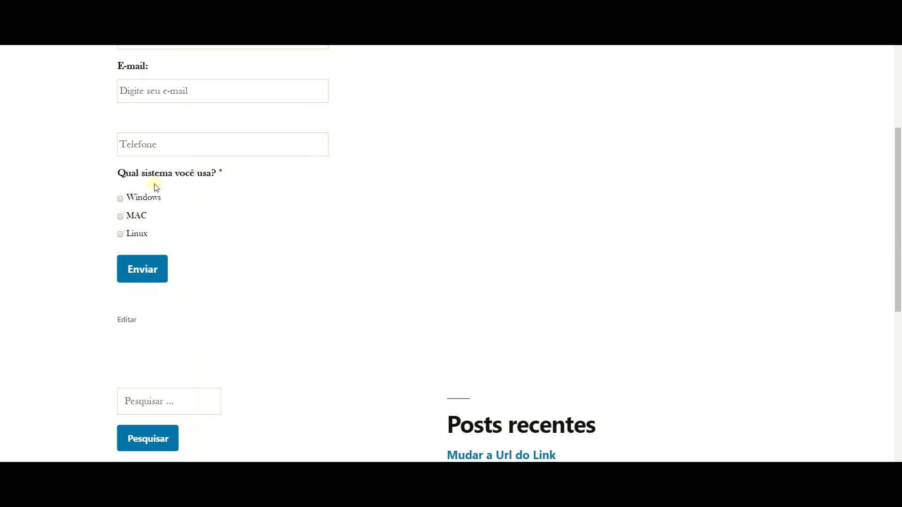
{"action": "left_click", "coordinate": [130, 198]}
{"action": "scroll", "coordinate": [218, 286], "scroll_direction": "down", "scroll_amount": 3}
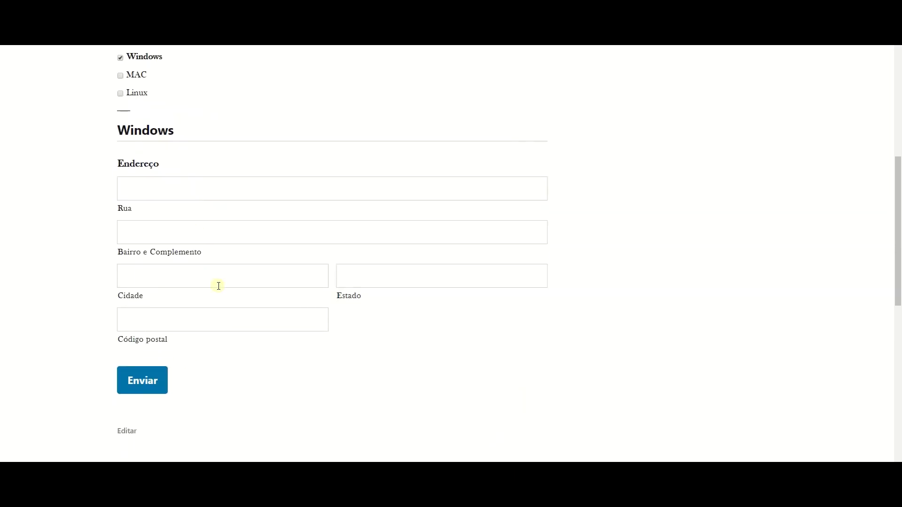
{"action": "scroll", "coordinate": [201, 299], "scroll_direction": "up", "scroll_amount": 2}
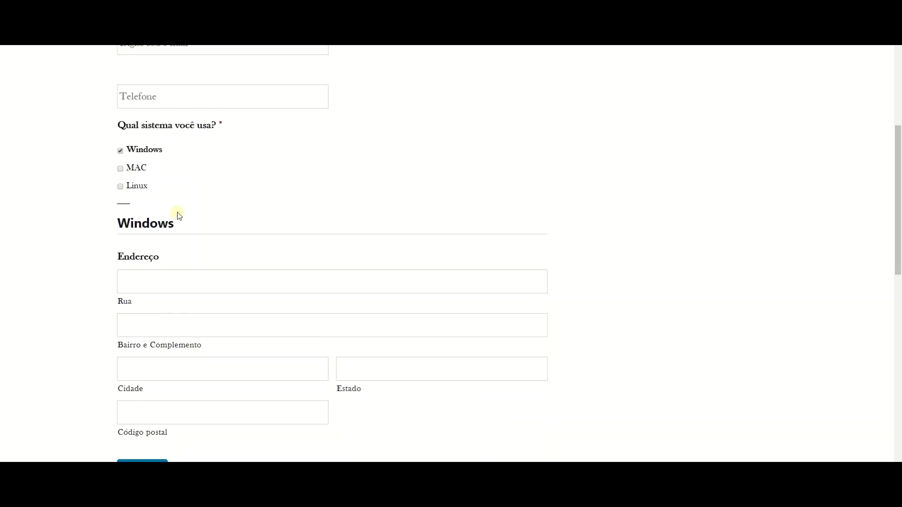
{"action": "left_click", "coordinate": [147, 150]}
{"action": "left_click", "coordinate": [137, 168]}
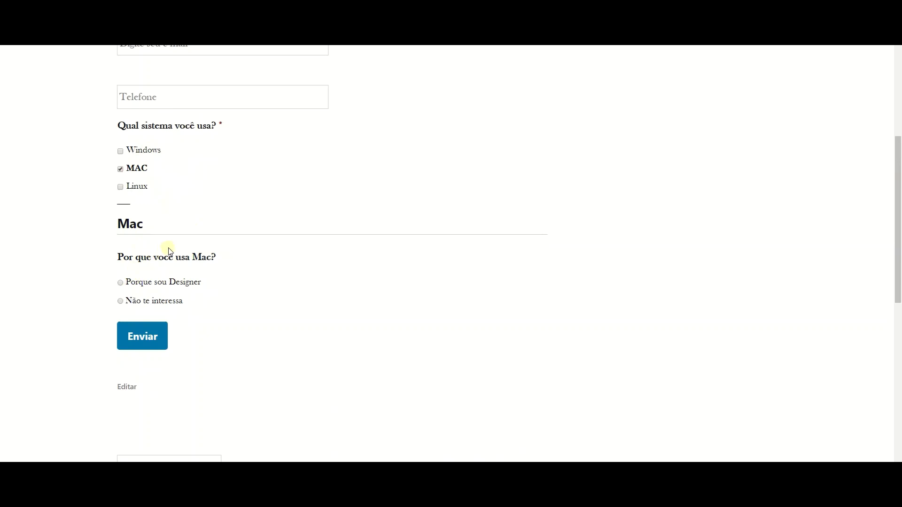
{"action": "left_click", "coordinate": [134, 168]}
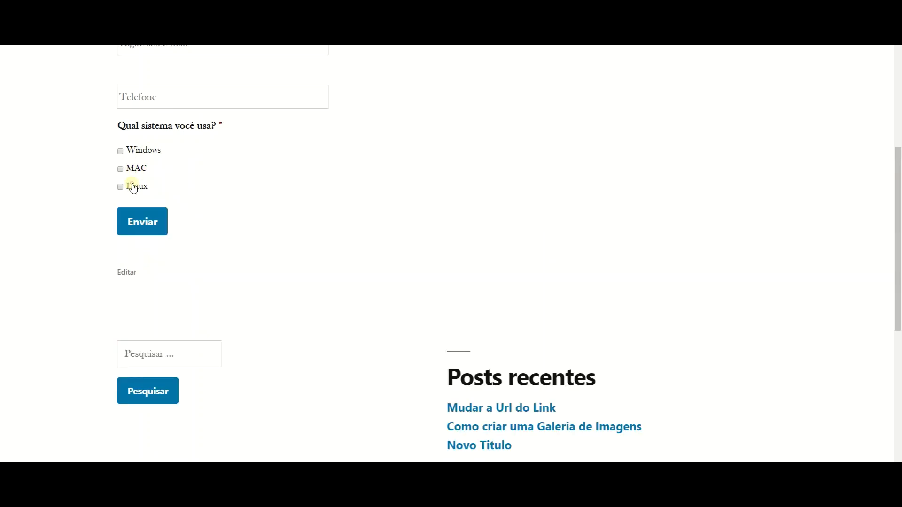
{"action": "left_click", "coordinate": [136, 186]}
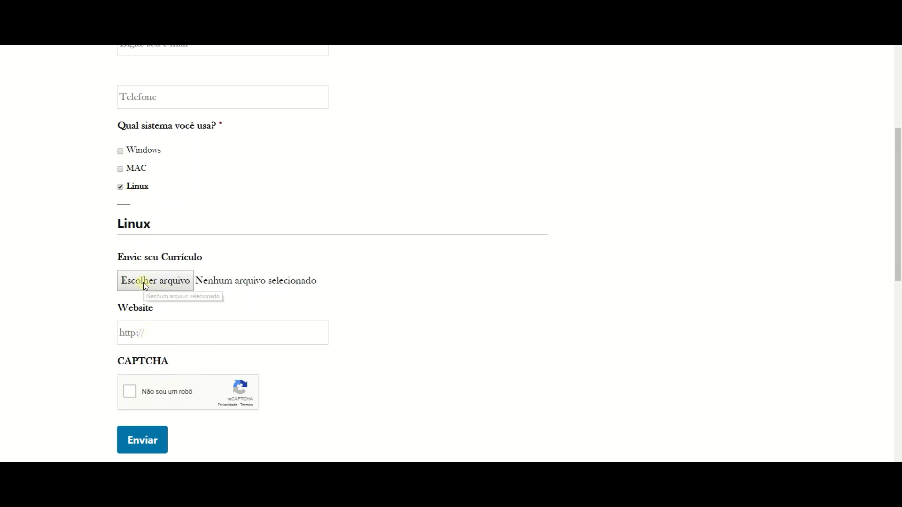
{"action": "left_click", "coordinate": [132, 186]}
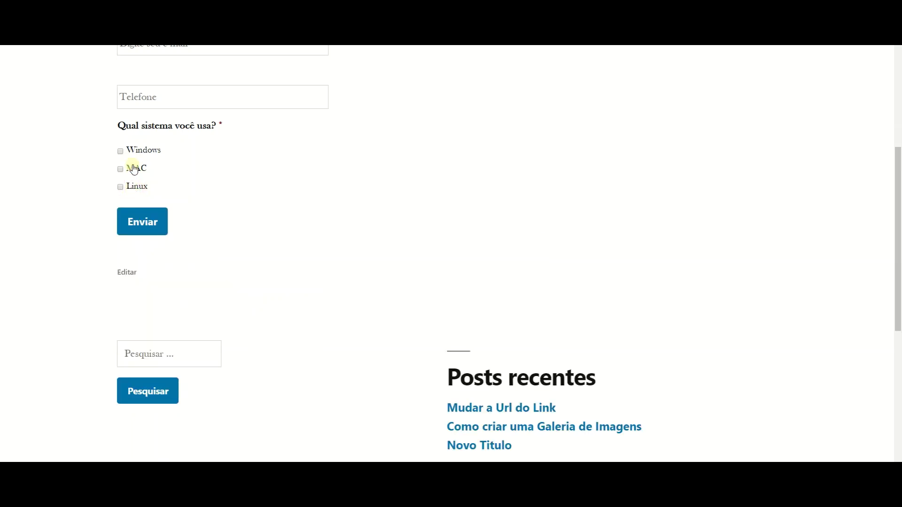
Re-tick MAC, try both Mac answers, and toggle MAC and Windows repeatedly.
{"action": "left_click", "coordinate": [134, 169]}
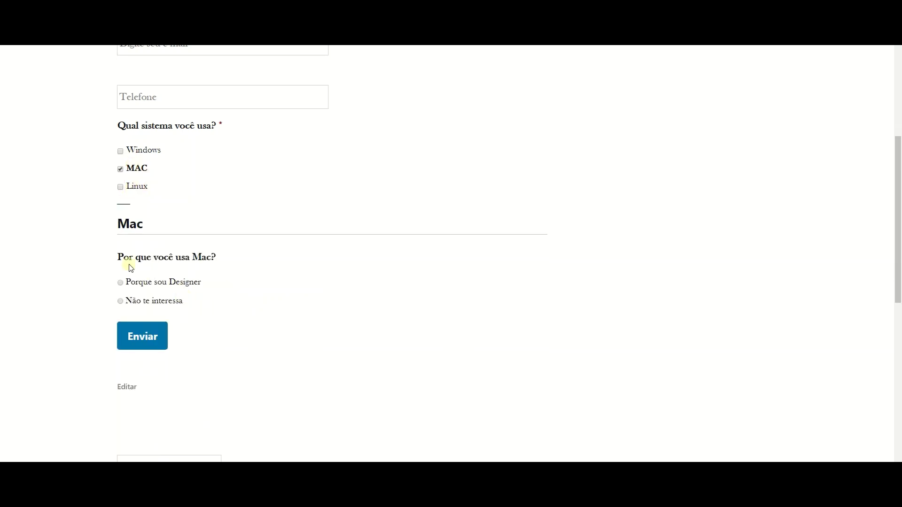
{"action": "left_click", "coordinate": [188, 283]}
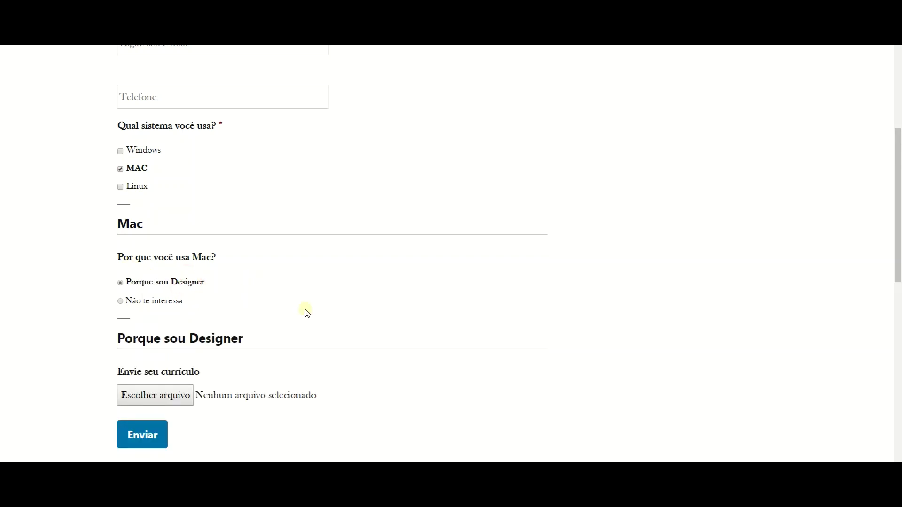
{"action": "left_click", "coordinate": [155, 301]}
{"action": "left_click", "coordinate": [163, 287]}
{"action": "left_click", "coordinate": [121, 170]}
{"action": "left_click", "coordinate": [121, 169]}
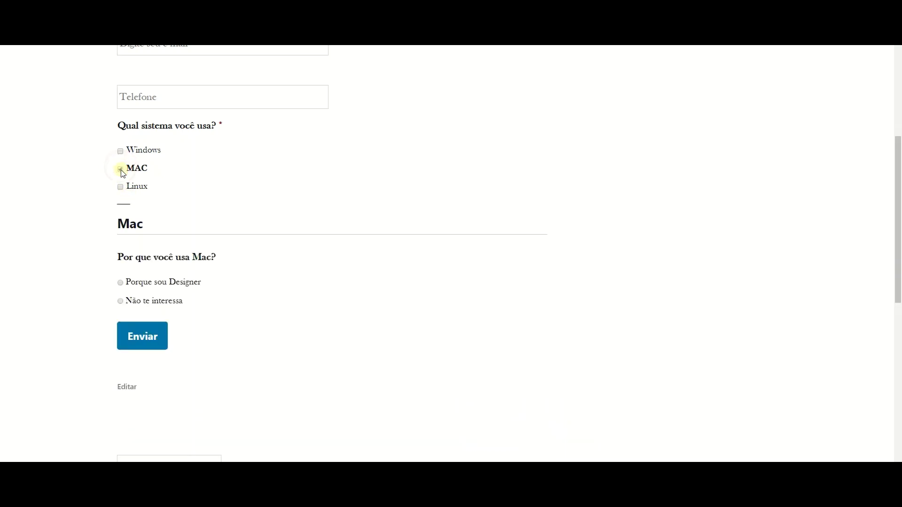
{"action": "left_click", "coordinate": [121, 169]}
{"action": "left_click", "coordinate": [121, 169]}
{"action": "left_click", "coordinate": [121, 151]}
{"action": "left_click", "coordinate": [121, 151]}
{"action": "left_click", "coordinate": [121, 170]}
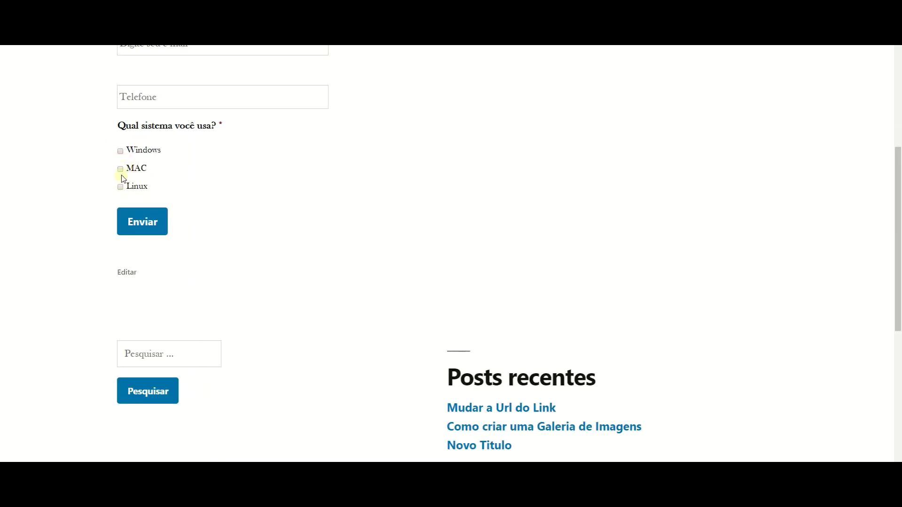
{"action": "left_click", "coordinate": [121, 170]}
Alternate the Mac answer between Não te interessa and Porque sou Designer to test the upload section.
{"action": "left_click", "coordinate": [158, 303]}
{"action": "left_click", "coordinate": [156, 284]}
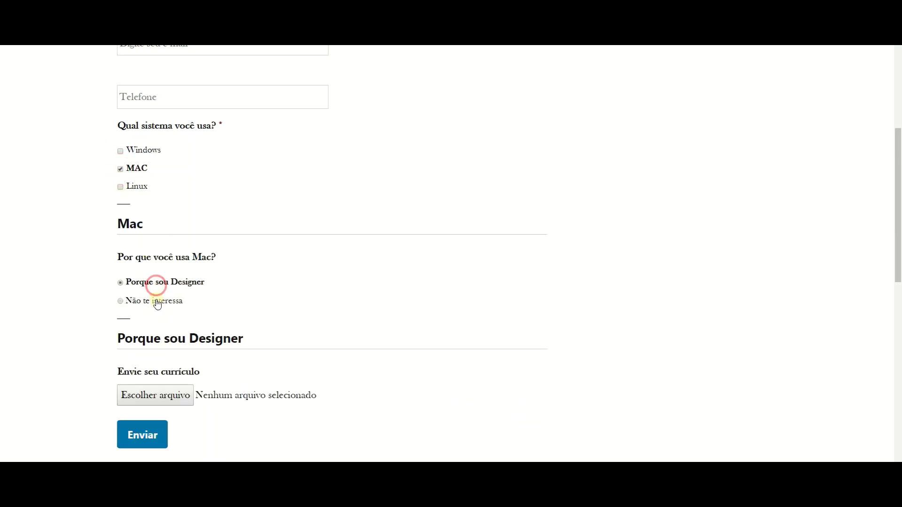
{"action": "left_click", "coordinate": [157, 302]}
{"action": "left_click", "coordinate": [157, 282]}
{"action": "left_click", "coordinate": [156, 301]}
{"action": "left_click", "coordinate": [156, 283]}
{"action": "left_click", "coordinate": [156, 301]}
{"action": "left_click", "coordinate": [157, 283]}
Tick and untick Linux and Windows, then alternate the Mac answer again.
{"action": "left_click", "coordinate": [121, 187]}
{"action": "left_click", "coordinate": [120, 150]}
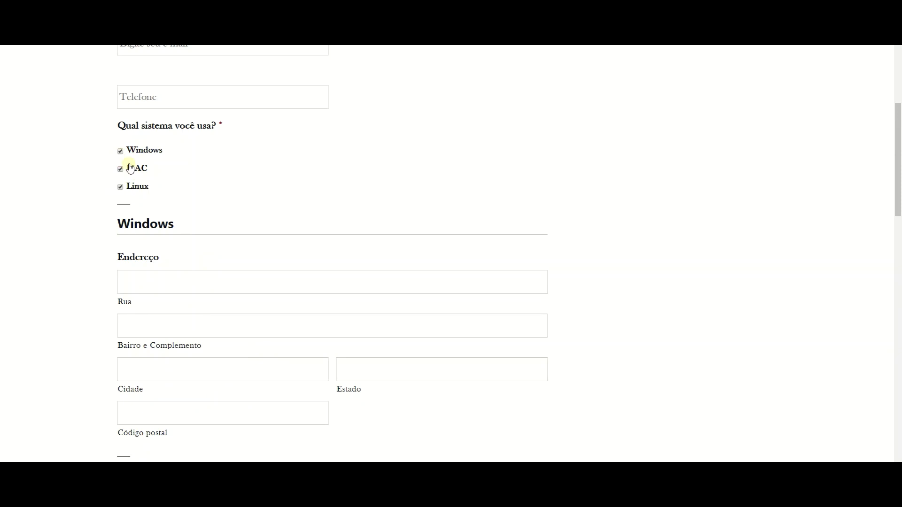
{"action": "left_click", "coordinate": [120, 151]}
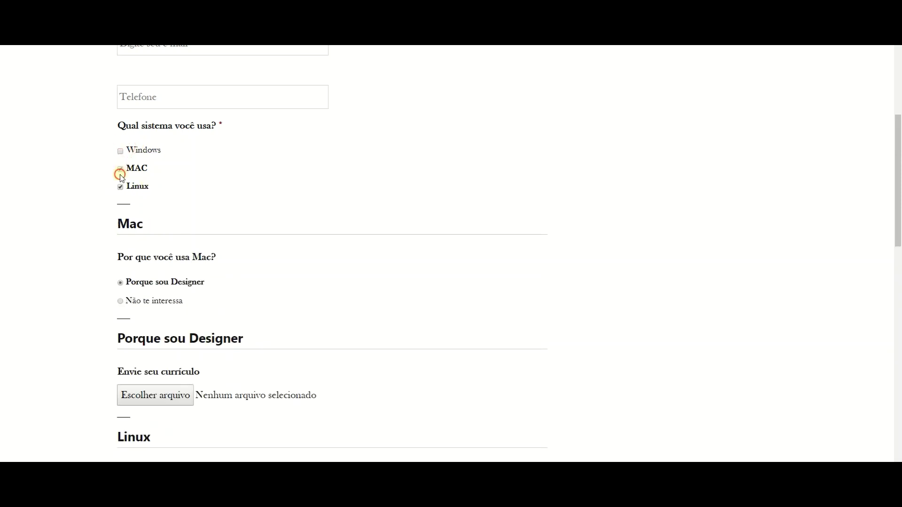
{"action": "left_click", "coordinate": [120, 187]}
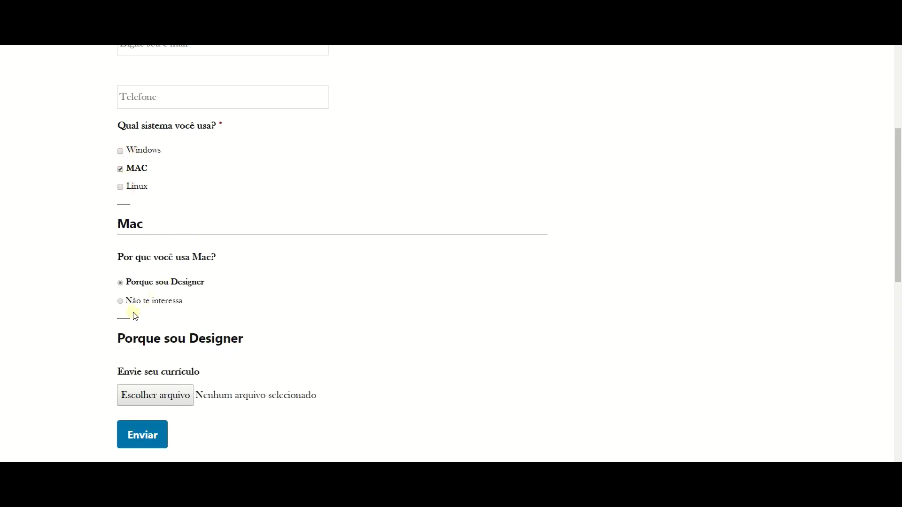
{"action": "left_click", "coordinate": [120, 302]}
{"action": "left_click", "coordinate": [121, 282]}
{"action": "left_click", "coordinate": [120, 301]}
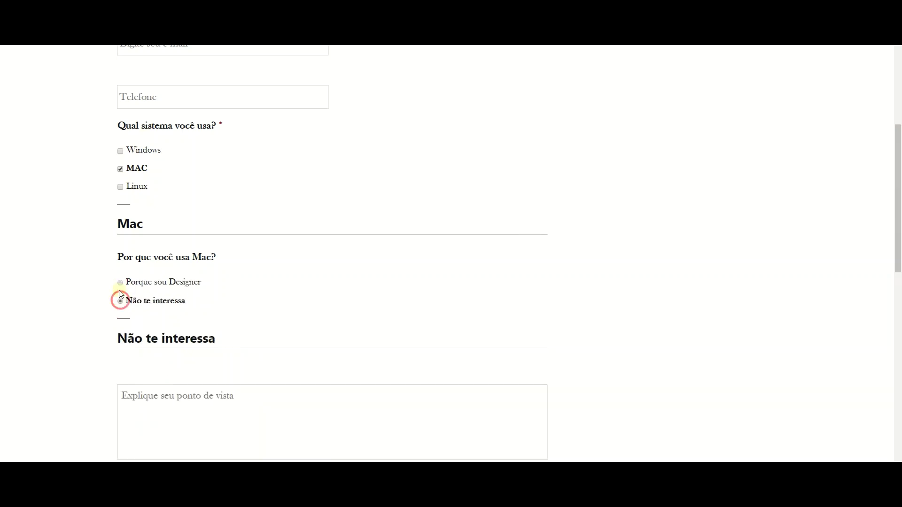
{"action": "left_click", "coordinate": [121, 282]}
{"action": "left_click", "coordinate": [120, 301]}
{"action": "left_click", "coordinate": [121, 283]}
Re-tick Linux and Windows to show their sections again.
{"action": "scroll", "coordinate": [179, 308], "scroll_direction": "down", "scroll_amount": 3}
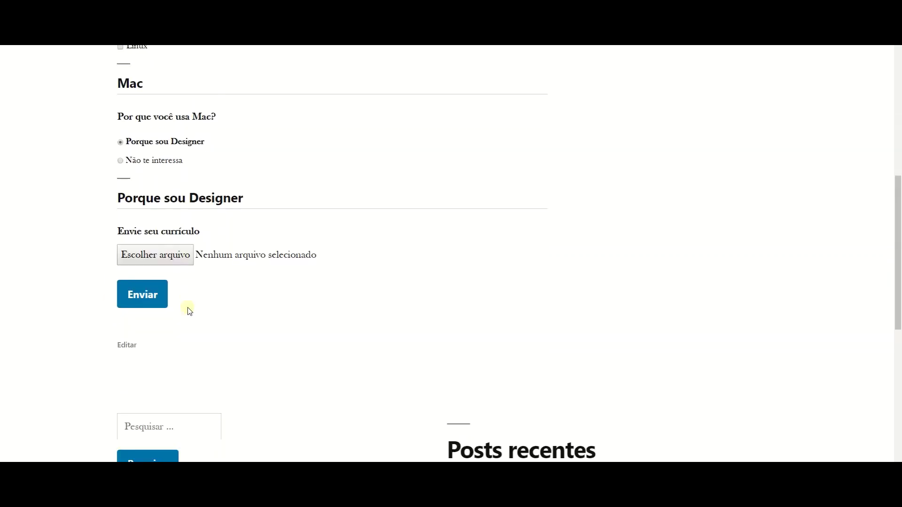
{"action": "scroll", "coordinate": [188, 310], "scroll_direction": "up", "scroll_amount": 1}
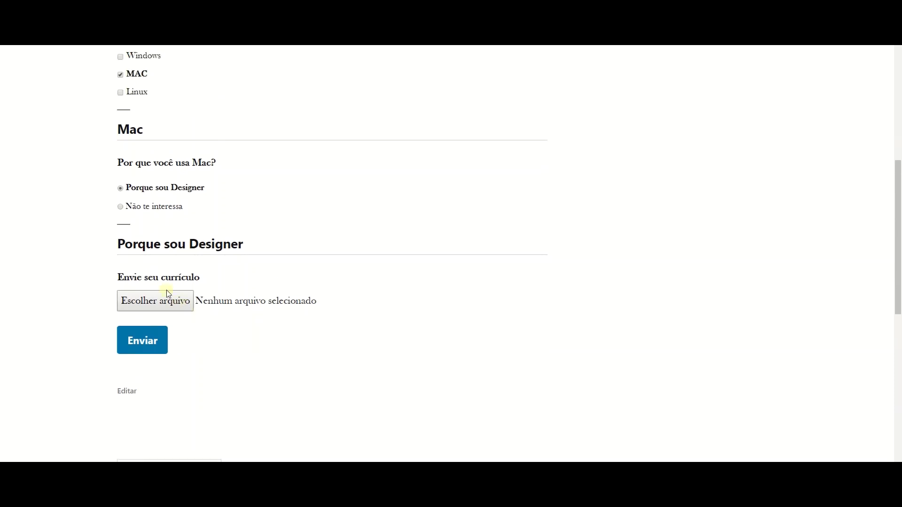
{"action": "scroll", "coordinate": [130, 205], "scroll_direction": "up", "scroll_amount": 2}
{"action": "scroll", "coordinate": [132, 205], "scroll_direction": "down", "scroll_amount": 4}
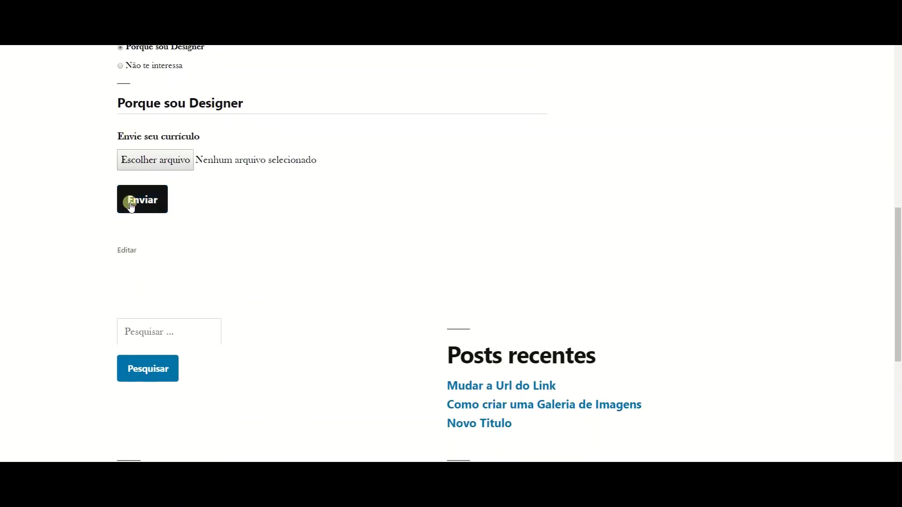
{"action": "scroll", "coordinate": [127, 204], "scroll_direction": "up", "scroll_amount": 3}
{"action": "scroll", "coordinate": [124, 164], "scroll_direction": "up", "scroll_amount": 1}
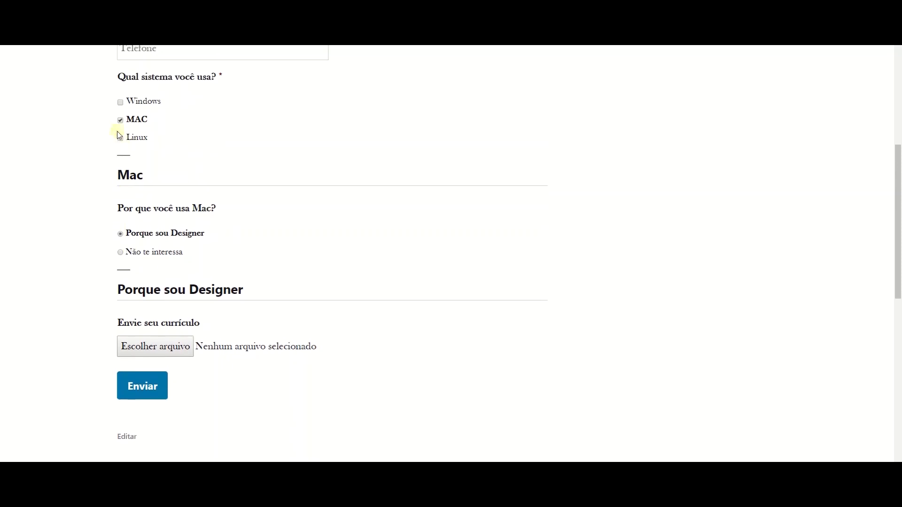
{"action": "left_click", "coordinate": [120, 140]}
{"action": "left_click", "coordinate": [121, 102]}
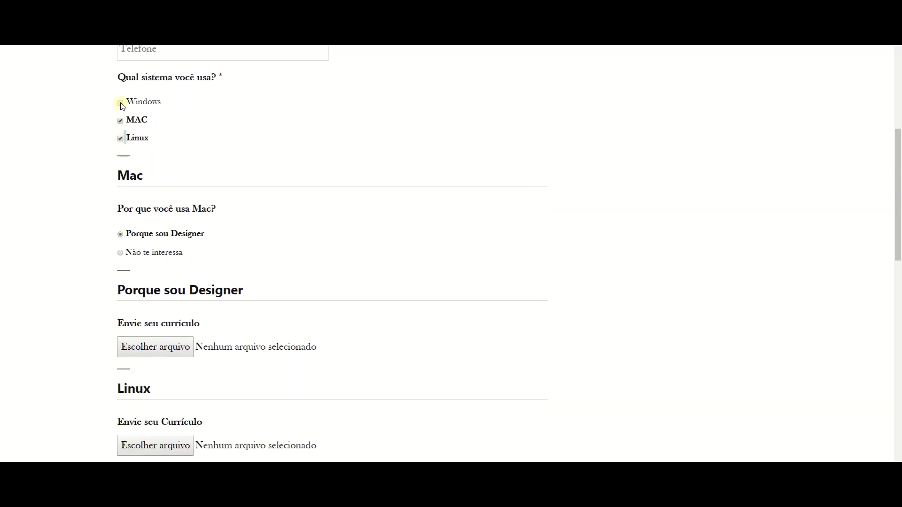
Start the reCAPTCHA check at the bottom of the form.
{"action": "scroll", "coordinate": [204, 190], "scroll_direction": "down", "scroll_amount": 1}
{"action": "scroll", "coordinate": [204, 191], "scroll_direction": "down", "scroll_amount": 9}
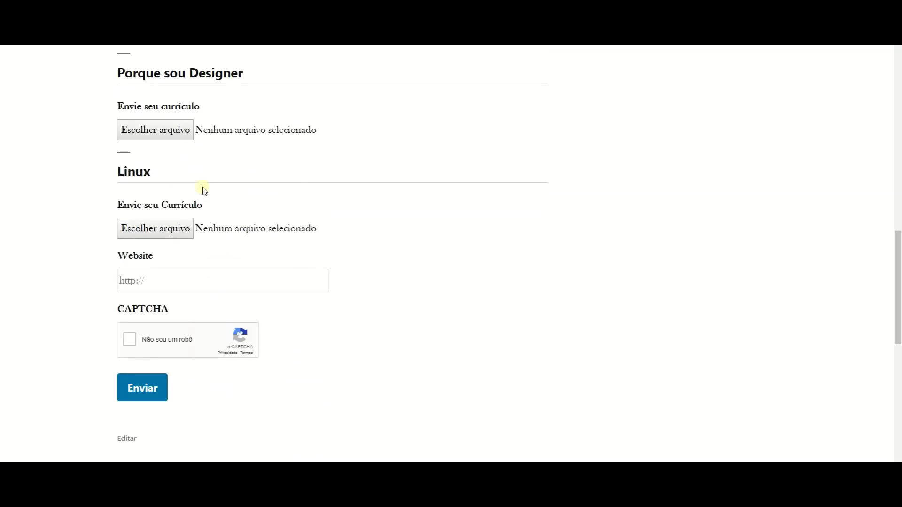
{"action": "scroll", "coordinate": [196, 184], "scroll_direction": "up", "scroll_amount": 4}
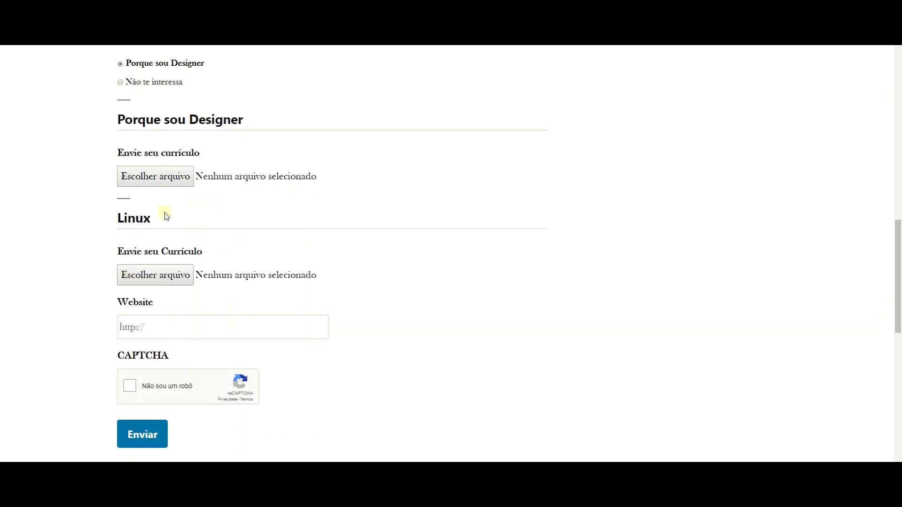
{"action": "scroll", "coordinate": [163, 212], "scroll_direction": "up", "scroll_amount": 3}
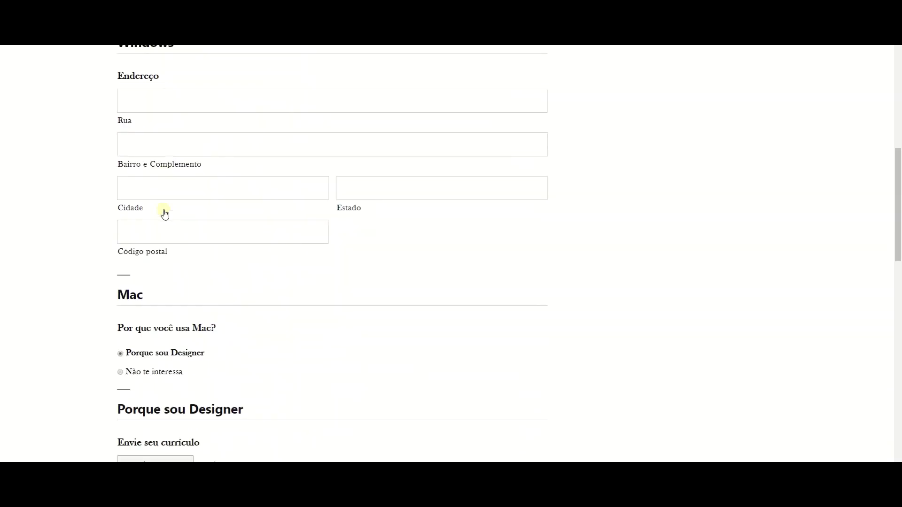
{"action": "scroll", "coordinate": [152, 209], "scroll_direction": "down", "scroll_amount": 10}
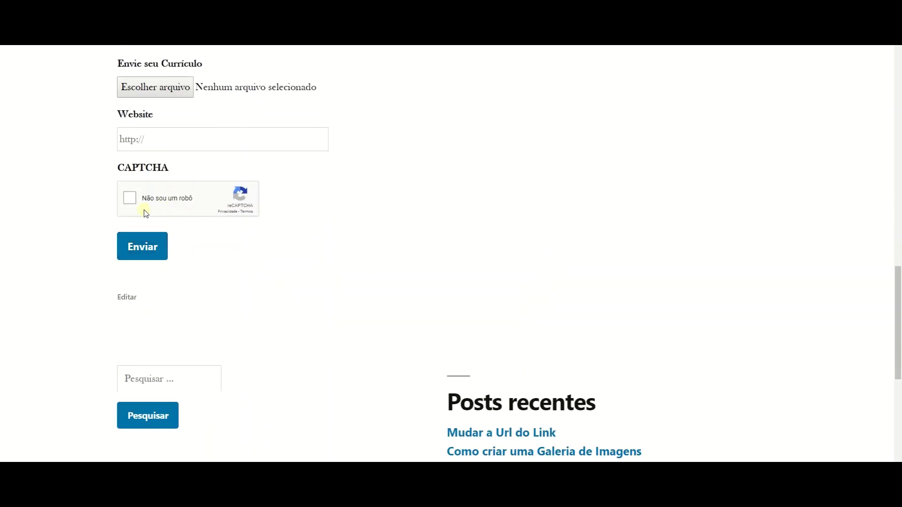
{"action": "left_click", "coordinate": [130, 198]}
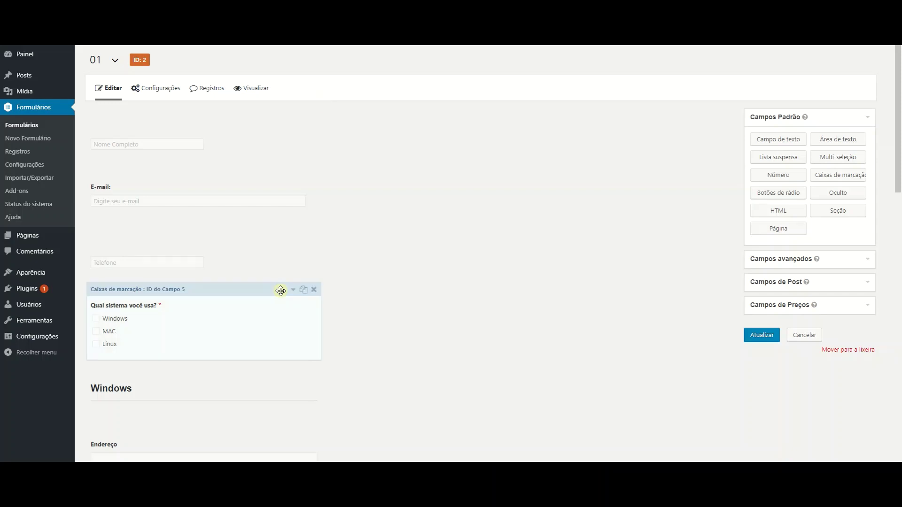
Review the CAPTCHA field's Avançado, Aparência and Geral settings, then save form 01.
{"action": "scroll", "coordinate": [282, 295], "scroll_direction": "down", "scroll_amount": 10}
{"action": "scroll", "coordinate": [282, 295], "scroll_direction": "down", "scroll_amount": 2}
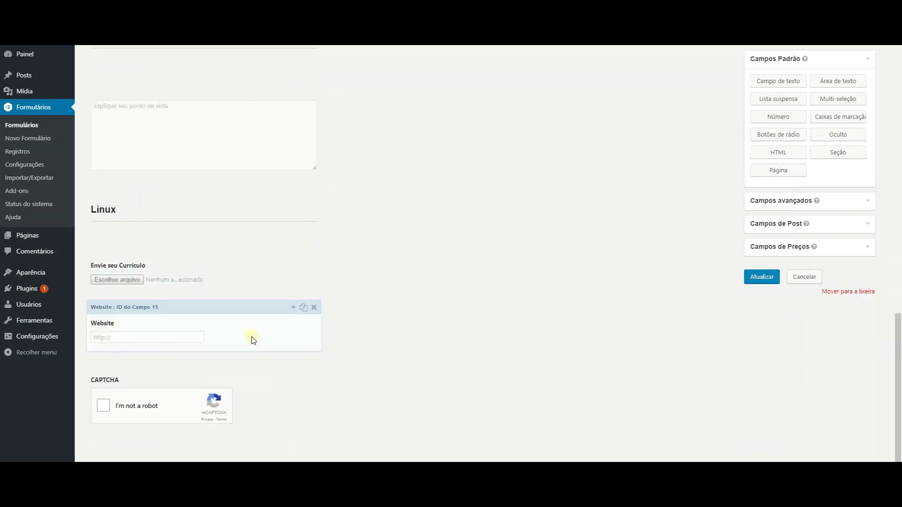
{"action": "left_click", "coordinate": [306, 365]}
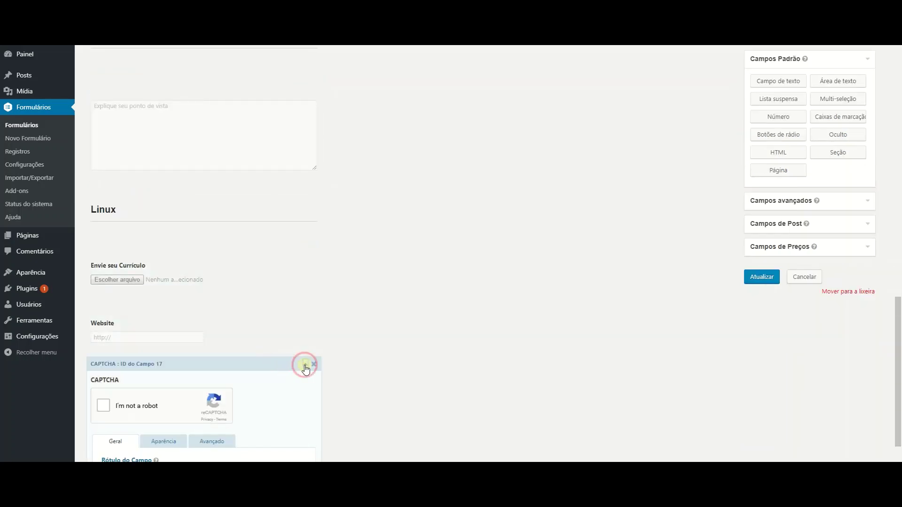
{"action": "scroll", "coordinate": [280, 358], "scroll_direction": "down", "scroll_amount": 3}
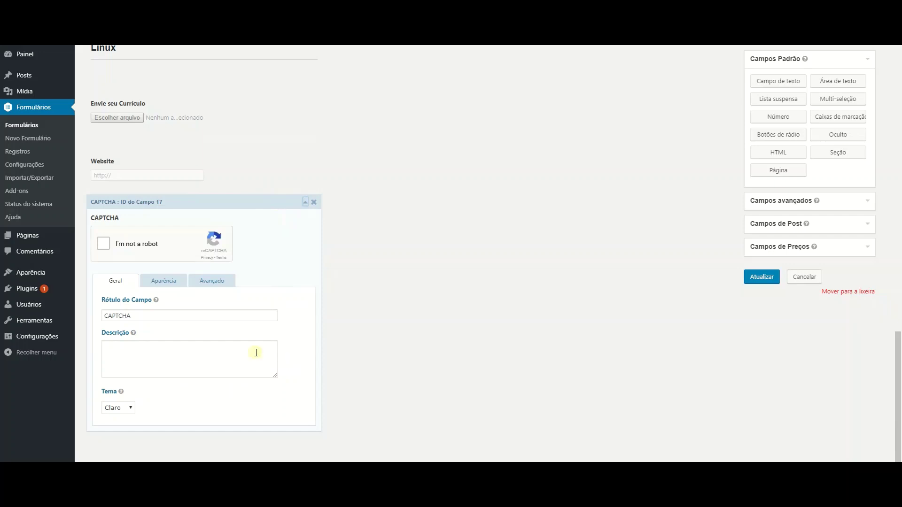
{"action": "left_click", "coordinate": [218, 284]}
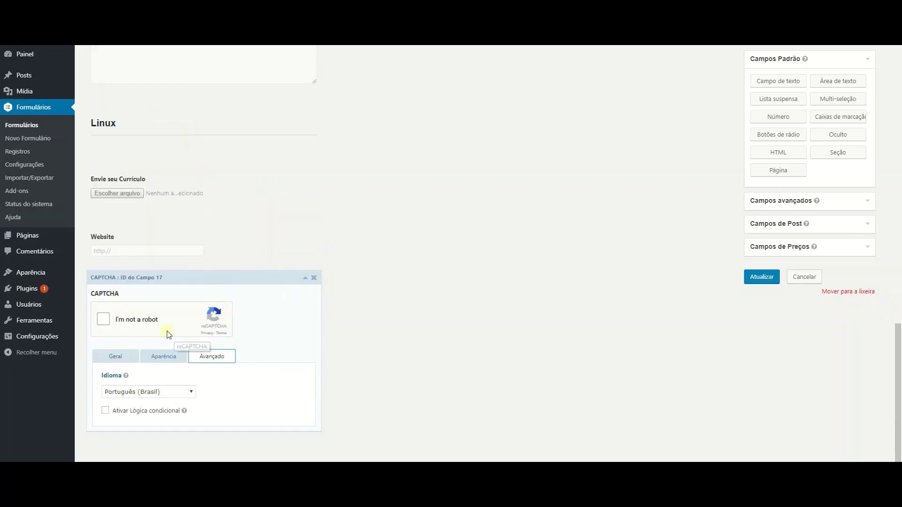
{"action": "left_click", "coordinate": [157, 357]}
{"action": "left_click", "coordinate": [115, 301]}
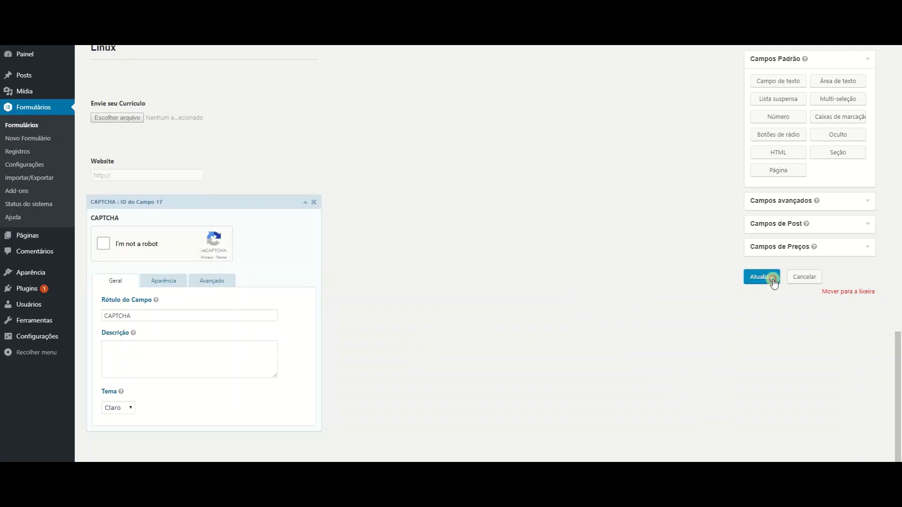
{"action": "left_click", "coordinate": [770, 278]}
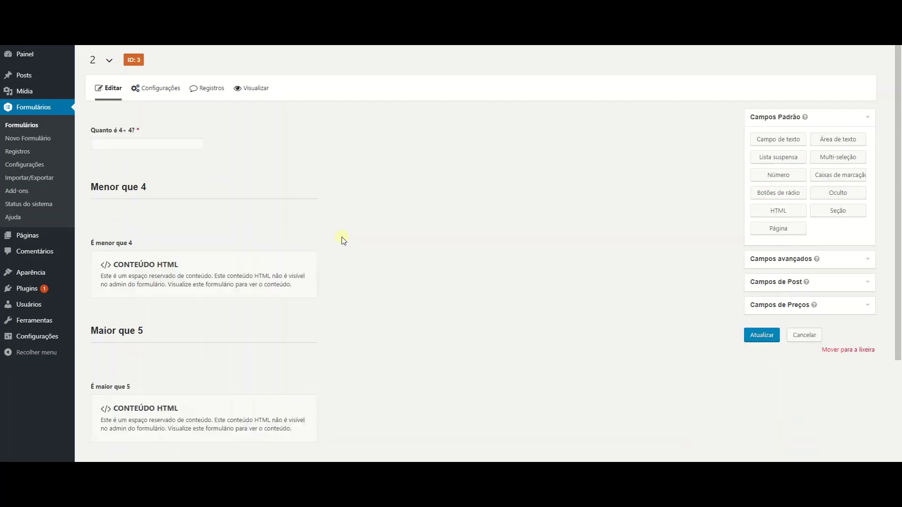
Inspect the Quanto é 4+4? number field's Avançado and Geral settings, then collapse it.
{"action": "mouse_move", "coordinate": [258, 143]}
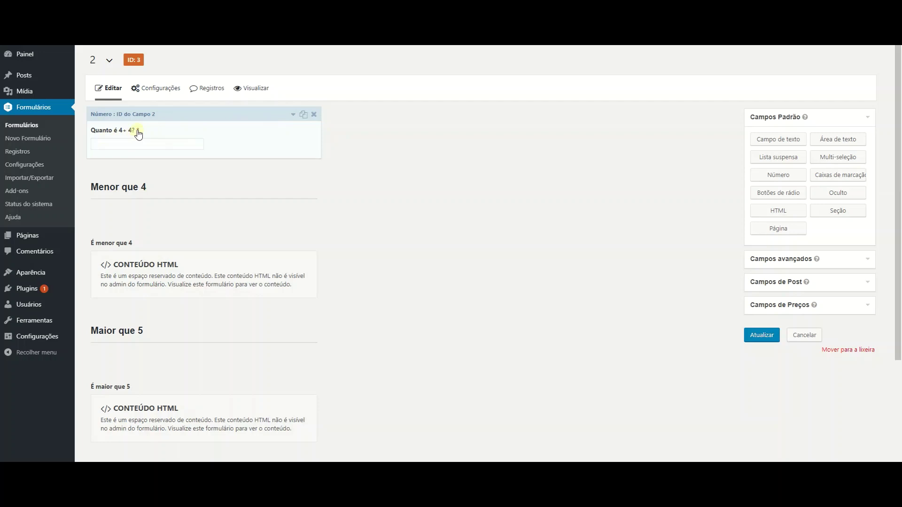
{"action": "left_click", "coordinate": [169, 114]}
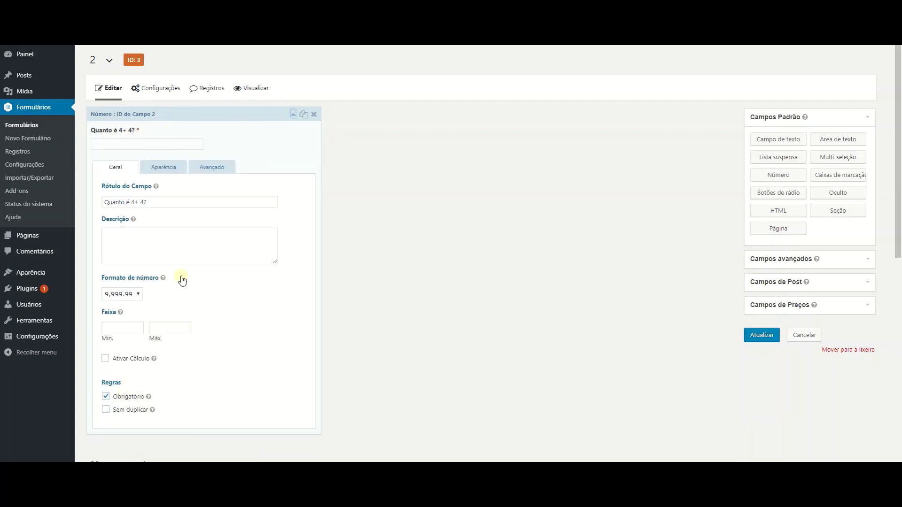
{"action": "left_click", "coordinate": [213, 170]}
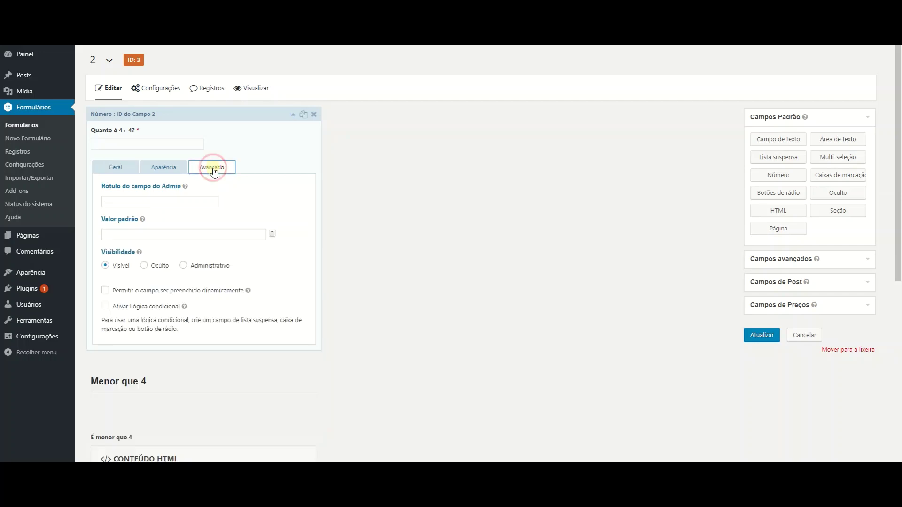
{"action": "left_click", "coordinate": [118, 170]}
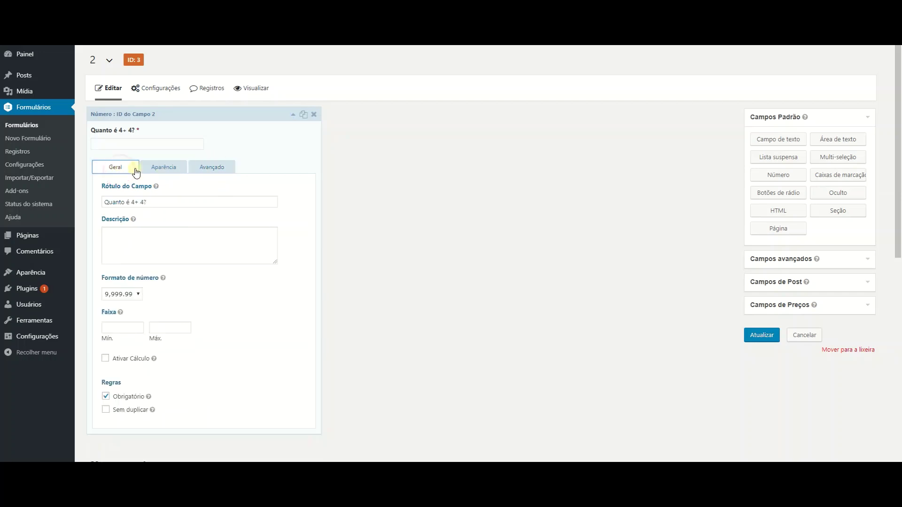
{"action": "left_click", "coordinate": [288, 115]}
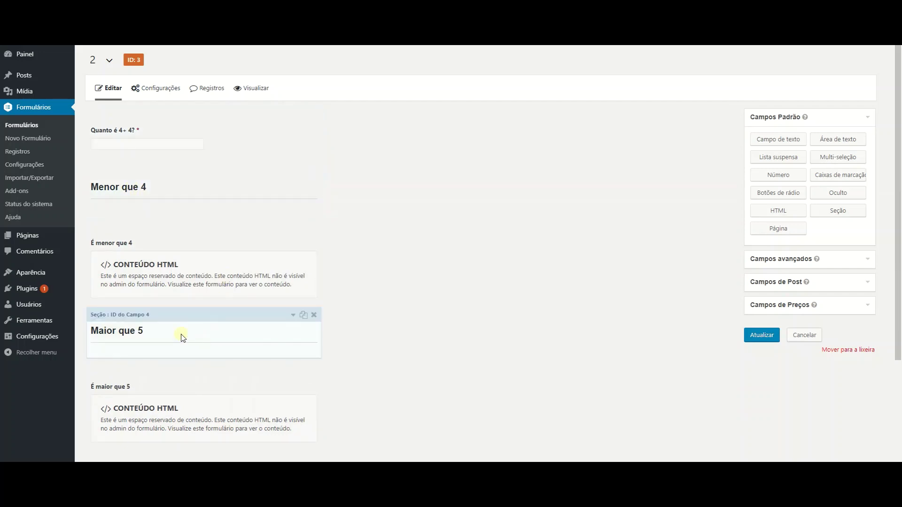
{"action": "scroll", "coordinate": [183, 337], "scroll_direction": "down", "scroll_amount": 2}
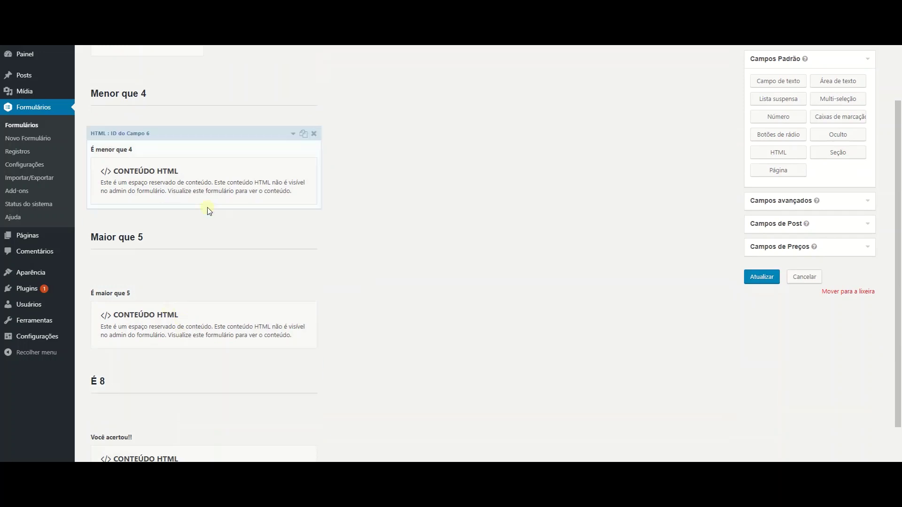
{"action": "scroll", "coordinate": [207, 209], "scroll_direction": "up", "scroll_amount": 1}
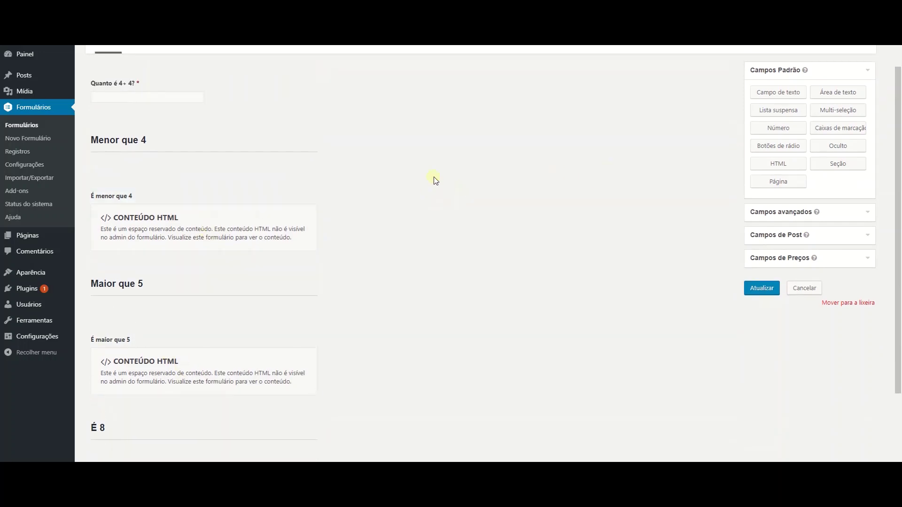
{"action": "left_click_drag", "start_coordinate": [774, 110], "coordinate": [165, 265]}
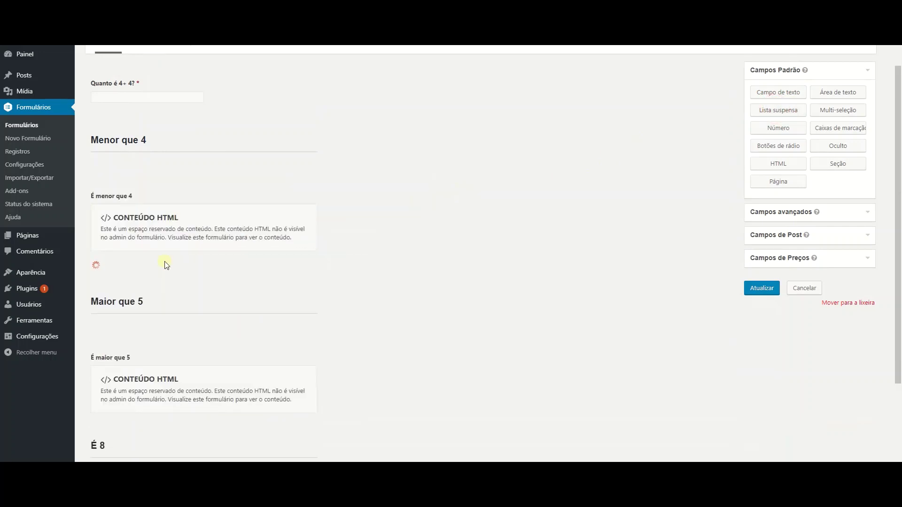
{"action": "left_click_drag", "start_coordinate": [345, 287], "coordinate": [232, 288]}
{"action": "left_click_drag", "start_coordinate": [778, 163], "coordinate": [179, 257]}
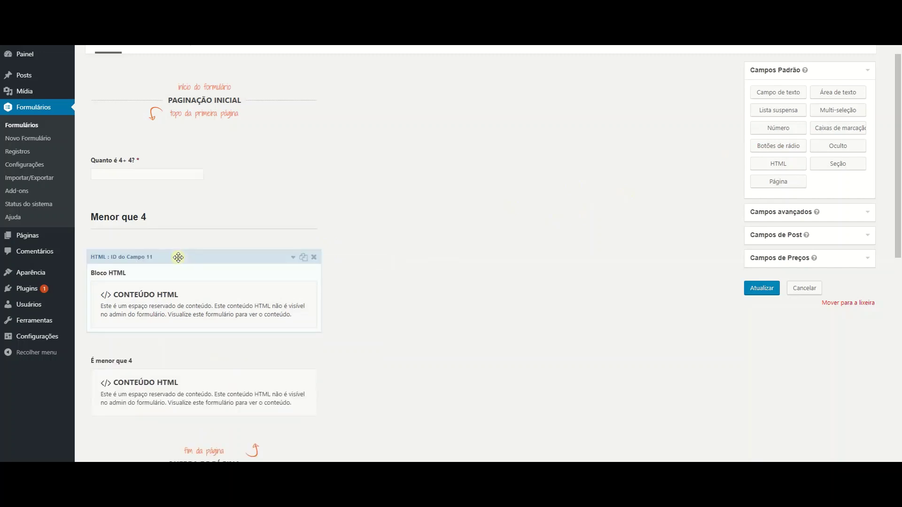
{"action": "left_click", "coordinate": [481, 72]}
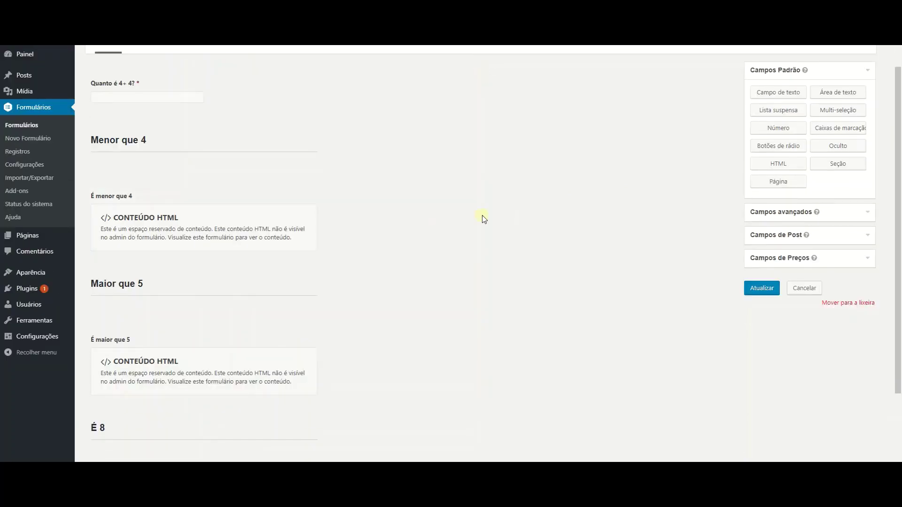
{"action": "left_click_drag", "start_coordinate": [763, 97], "coordinate": [169, 137]}
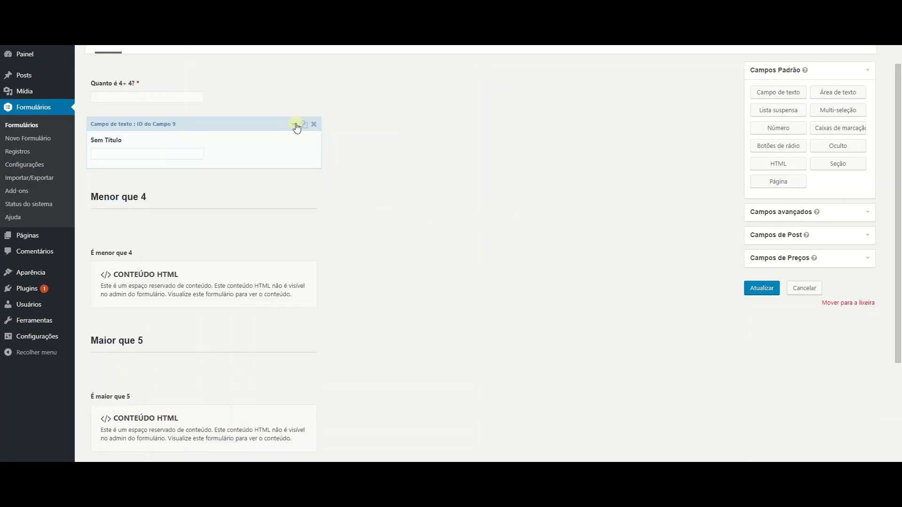
{"action": "left_click", "coordinate": [293, 124]}
{"action": "left_click", "coordinate": [210, 176]}
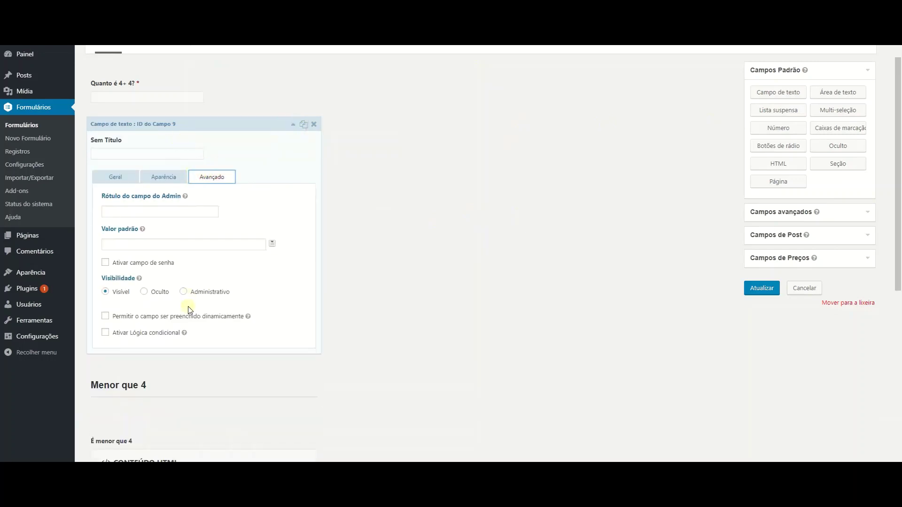
{"action": "left_click", "coordinate": [154, 332]}
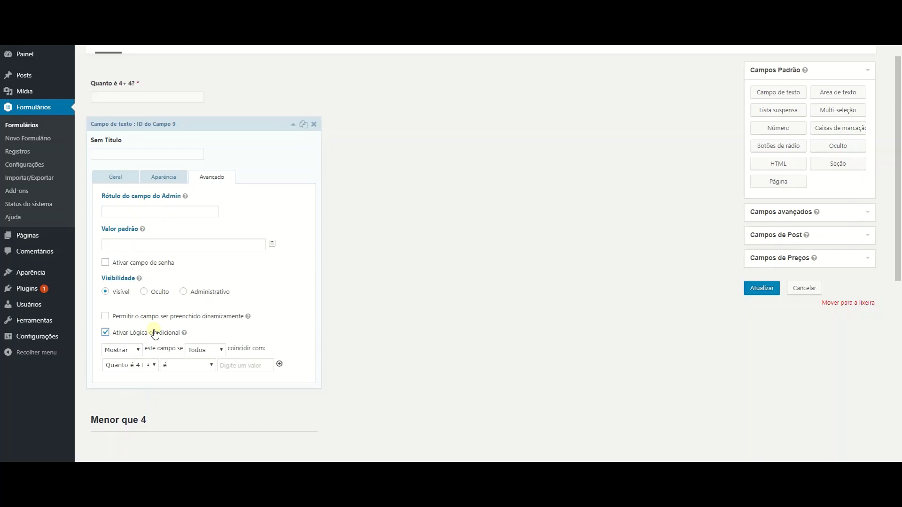
{"action": "left_click", "coordinate": [155, 333]}
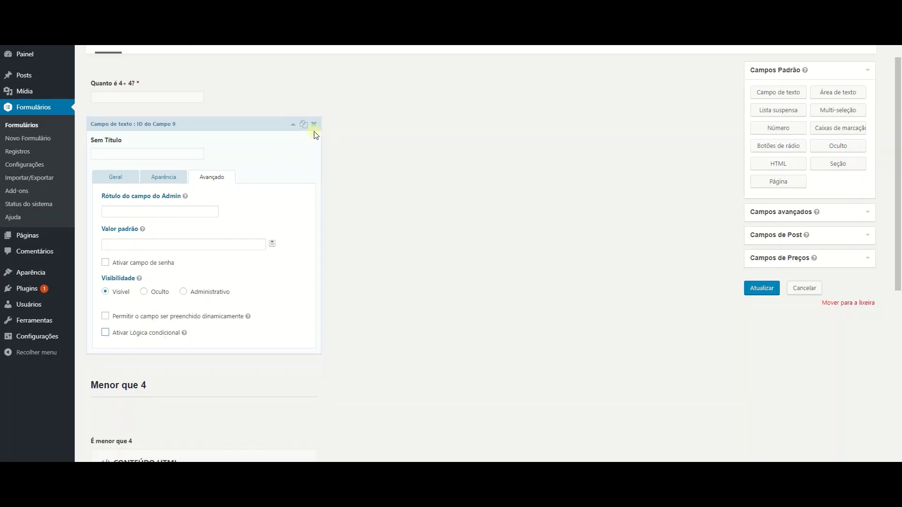
{"action": "left_click", "coordinate": [314, 125]}
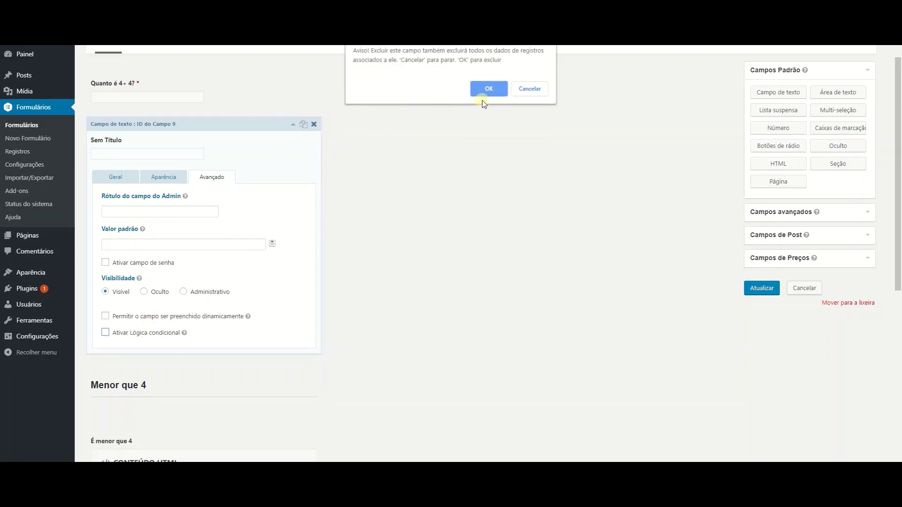
{"action": "left_click", "coordinate": [487, 87]}
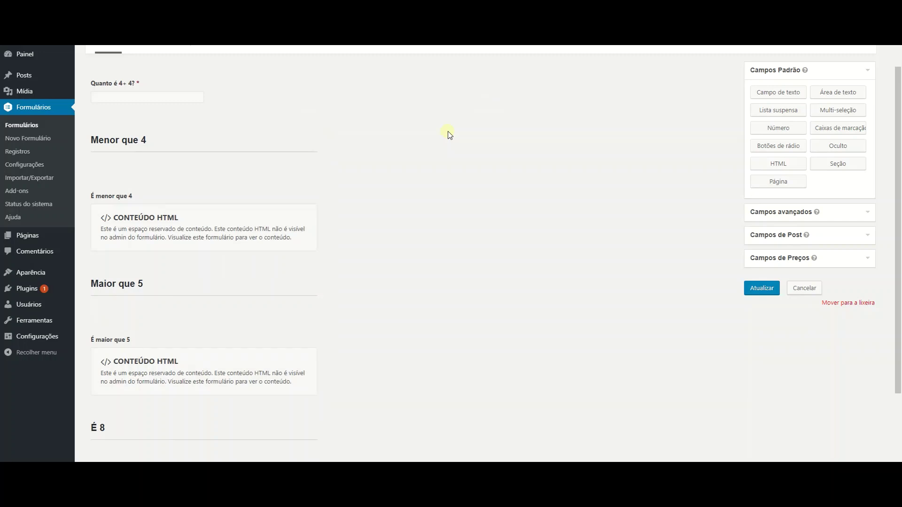
Check which question the Menor que 4 section's conditional rule uses.
{"action": "mouse_move", "coordinate": [233, 141]}
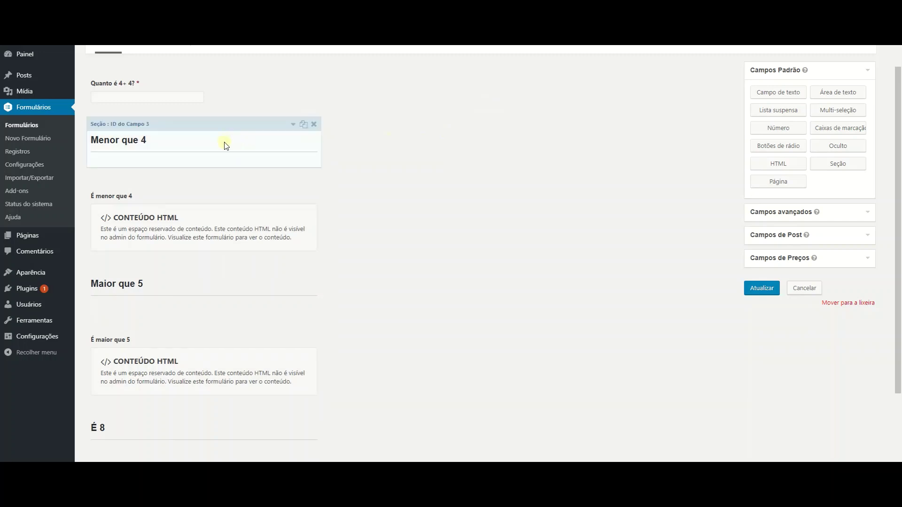
{"action": "left_click", "coordinate": [291, 124]}
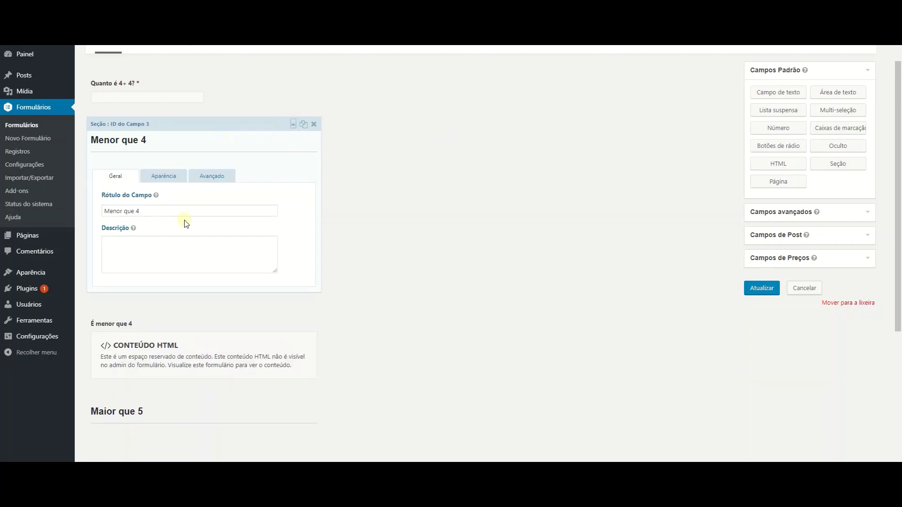
{"action": "left_click", "coordinate": [212, 175]}
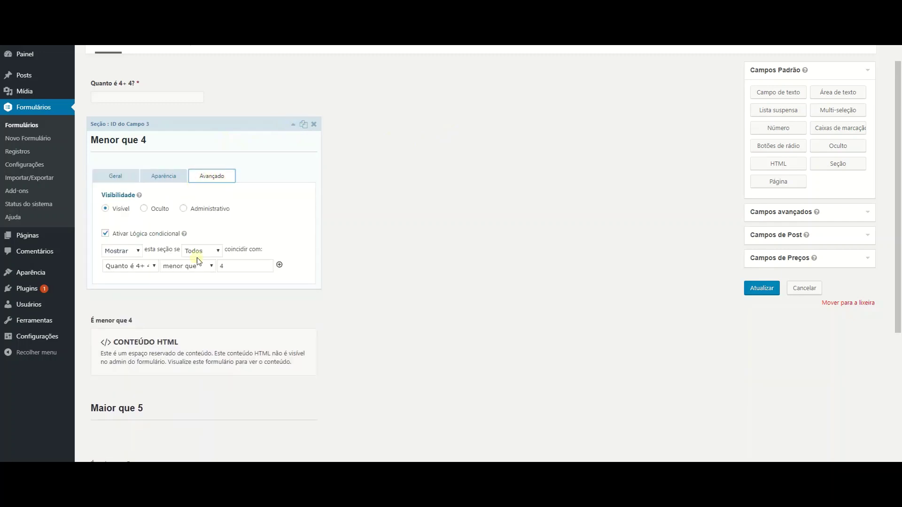
{"action": "left_click", "coordinate": [127, 268]}
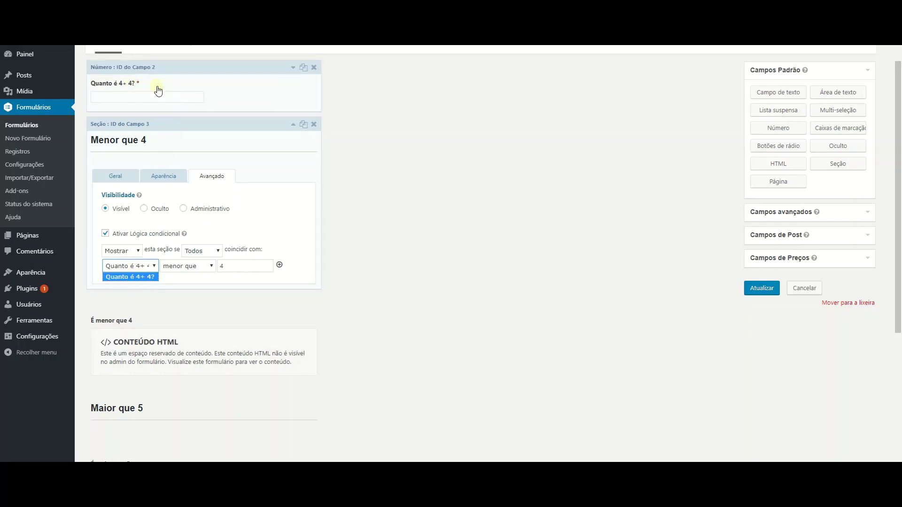
Relabel the question as 'Quanto é 4+ 4?????'.
{"action": "left_click", "coordinate": [292, 68]}
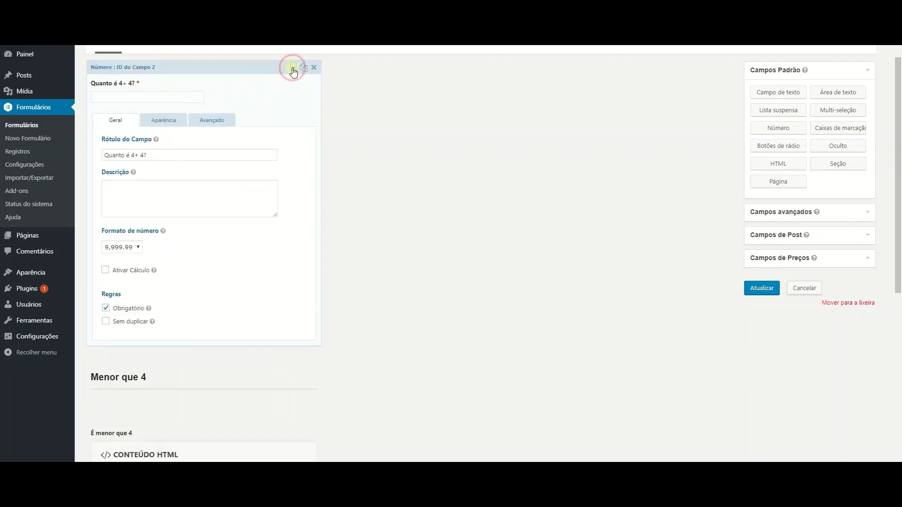
{"action": "left_click", "coordinate": [163, 155]}
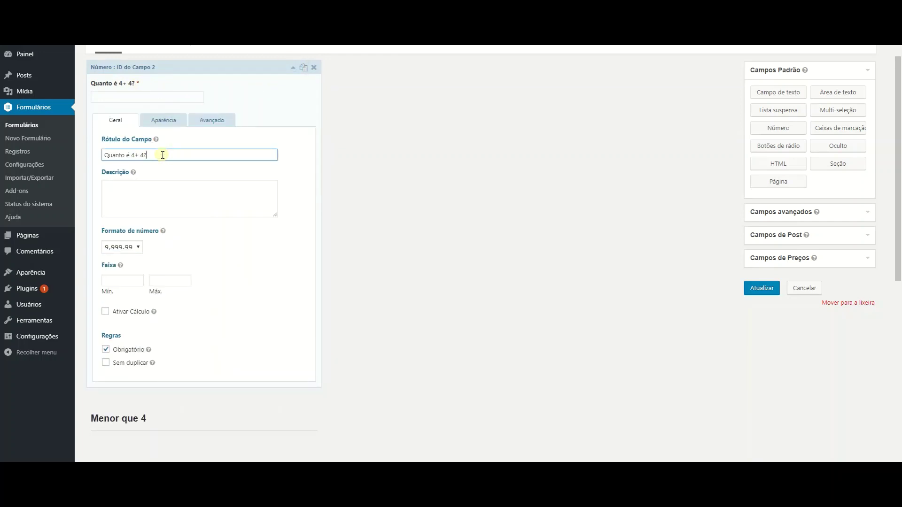
{"action": "type", "text": "????"}
{"action": "left_click", "coordinate": [293, 69]}
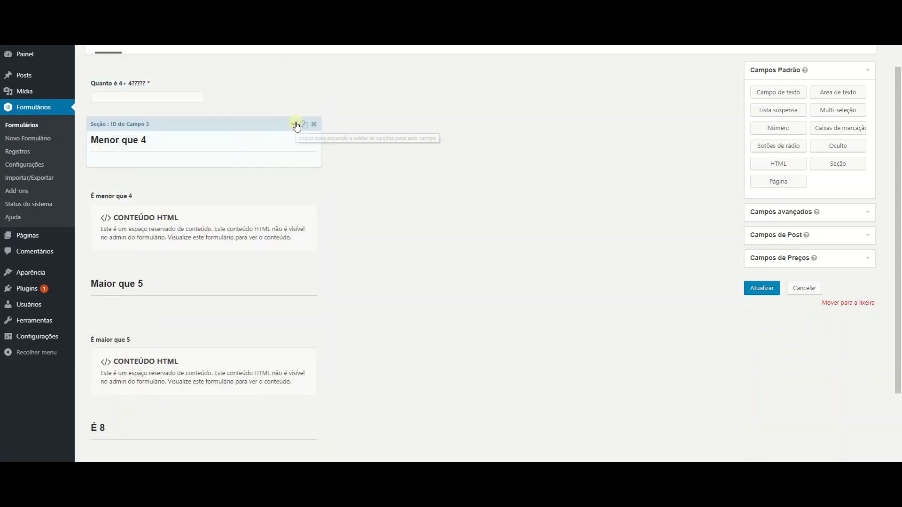
Base the Menor que 4 rule on the relabelled question being less than 4.
{"action": "left_click", "coordinate": [296, 124]}
{"action": "left_click", "coordinate": [212, 177]}
{"action": "left_click", "coordinate": [125, 266]}
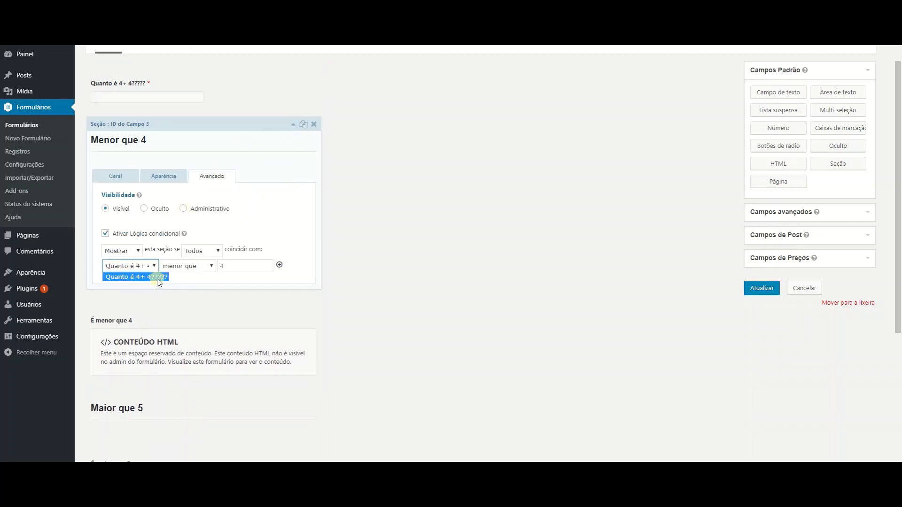
{"action": "left_click", "coordinate": [157, 278]}
{"action": "left_click", "coordinate": [136, 268]}
{"action": "left_click", "coordinate": [175, 281]}
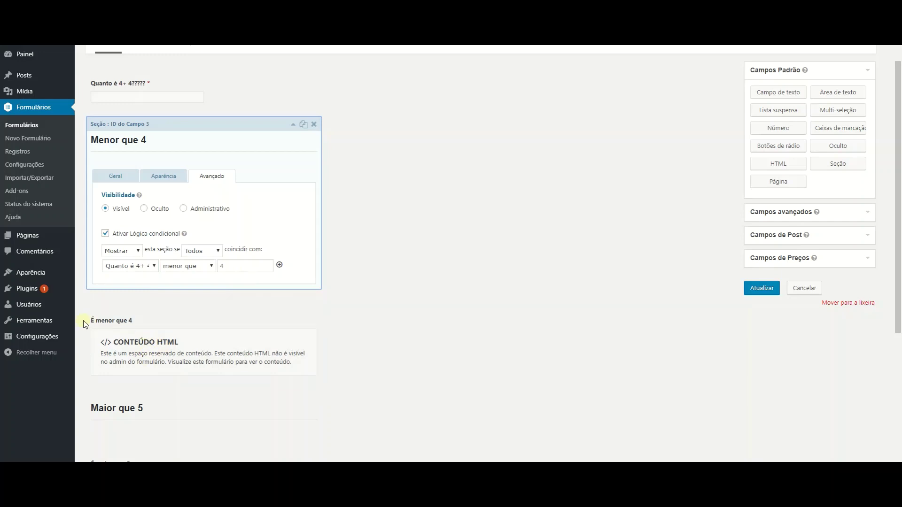
{"action": "scroll", "coordinate": [381, 329], "scroll_direction": "down", "scroll_amount": 3}
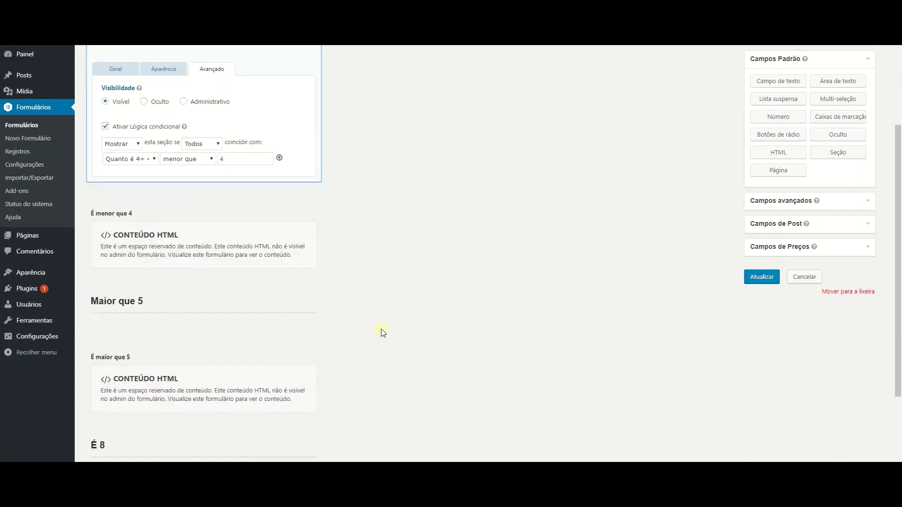
{"action": "scroll", "coordinate": [380, 329], "scroll_direction": "up", "scroll_amount": 1}
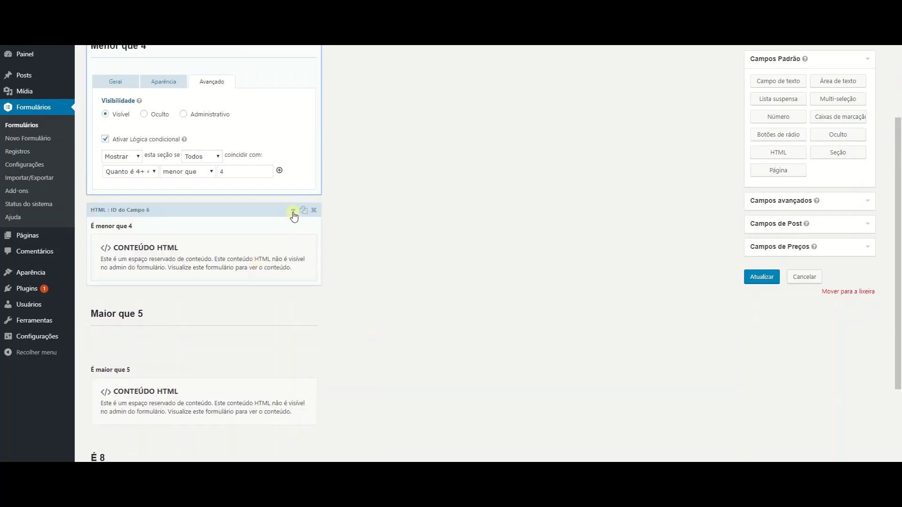
Replace the final 4 in the É menor que 4 HTML content with the {ip} merge tag.
{"action": "left_click", "coordinate": [293, 210]}
{"action": "left_click_drag", "start_coordinate": [146, 205], "coordinate": [103, 205]}
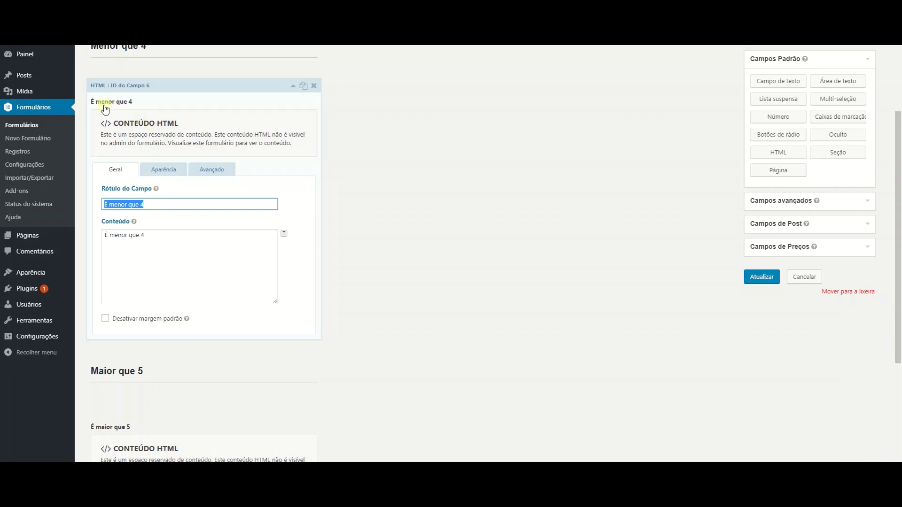
{"action": "double_click", "coordinate": [157, 238]}
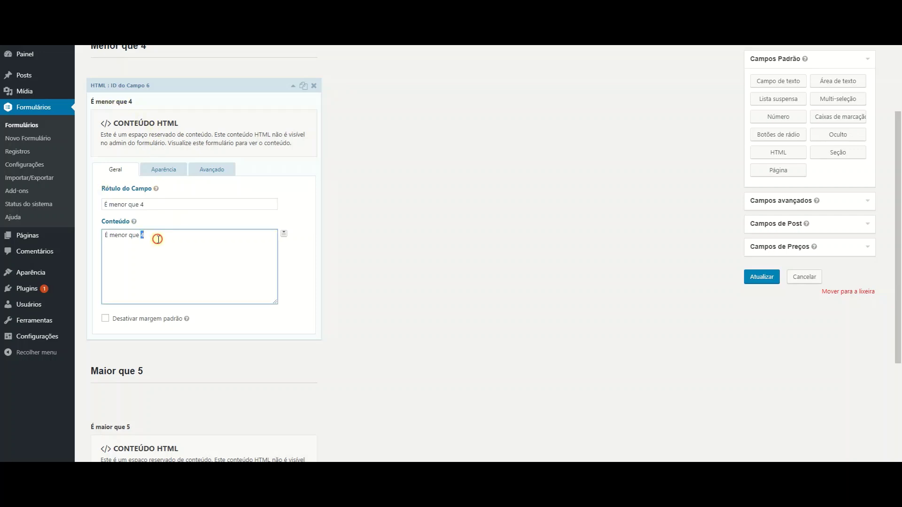
{"action": "left_click", "coordinate": [284, 234]}
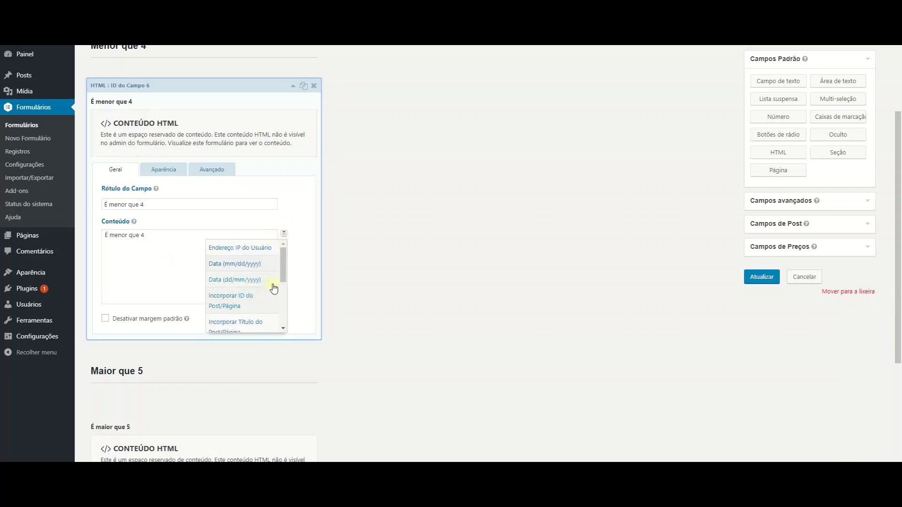
{"action": "left_click_drag", "start_coordinate": [282, 269], "coordinate": [281, 311]}
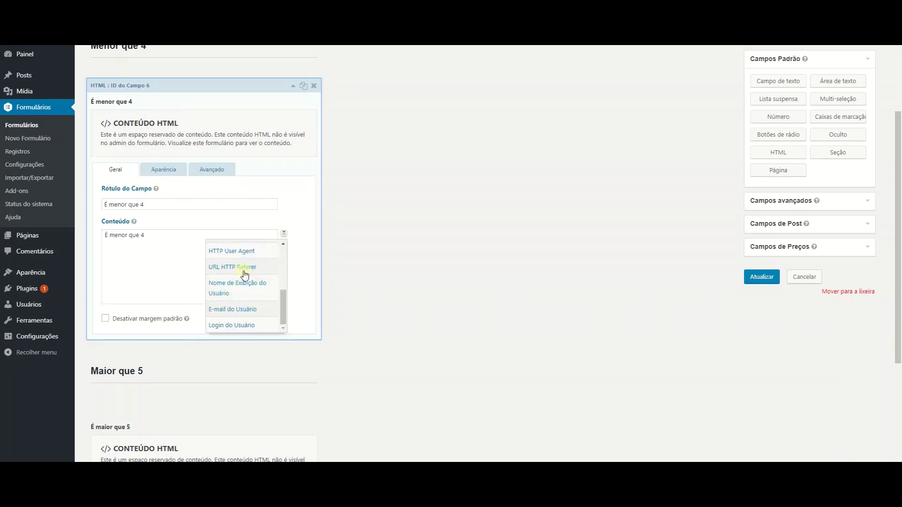
{"action": "left_click_drag", "start_coordinate": [284, 314], "coordinate": [283, 251]}
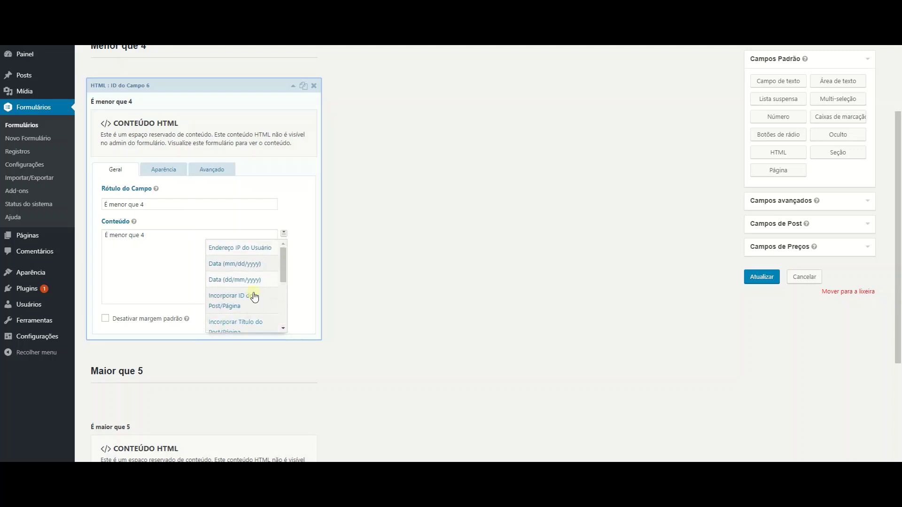
{"action": "left_click", "coordinate": [242, 247]}
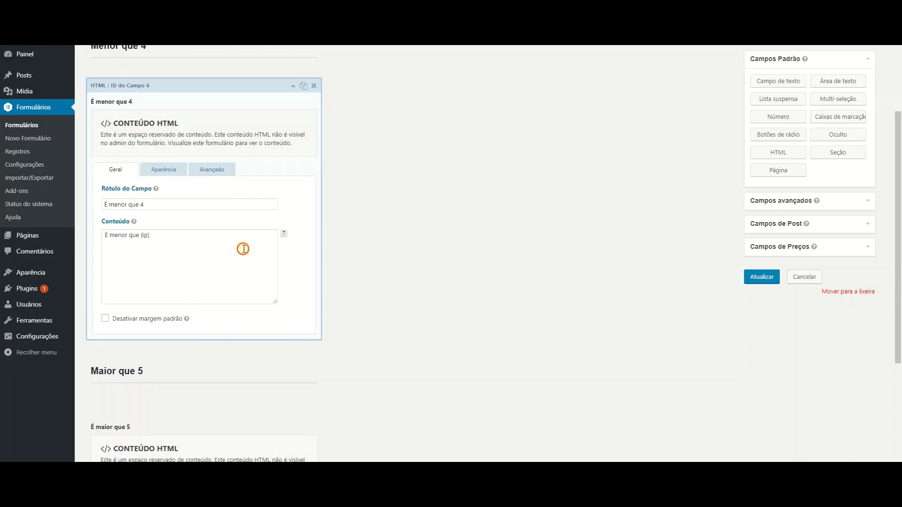
Add a line break before the {ip} tag and collapse the HTML field.
{"action": "left_click", "coordinate": [181, 303]}
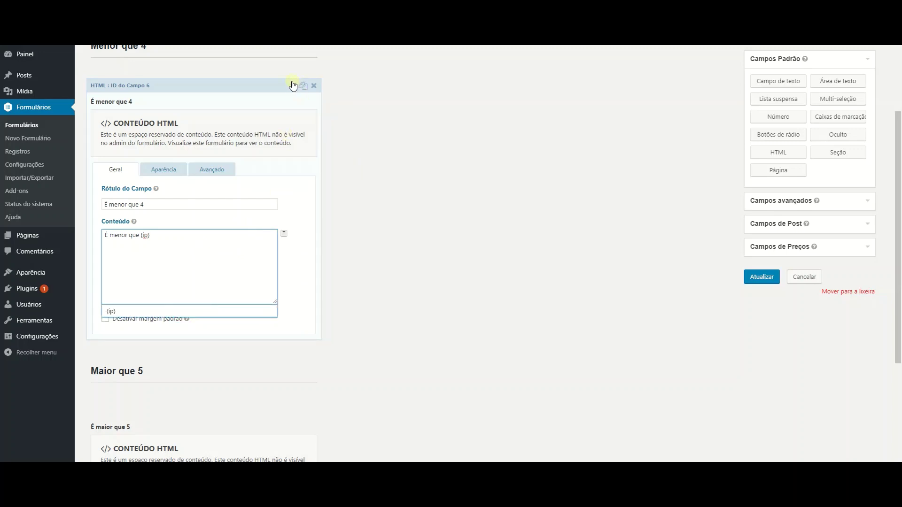
{"action": "left_click", "coordinate": [140, 236]}
{"action": "key", "text": "Return"}
{"action": "key", "text": "Return"}
{"action": "key", "text": "Up"}
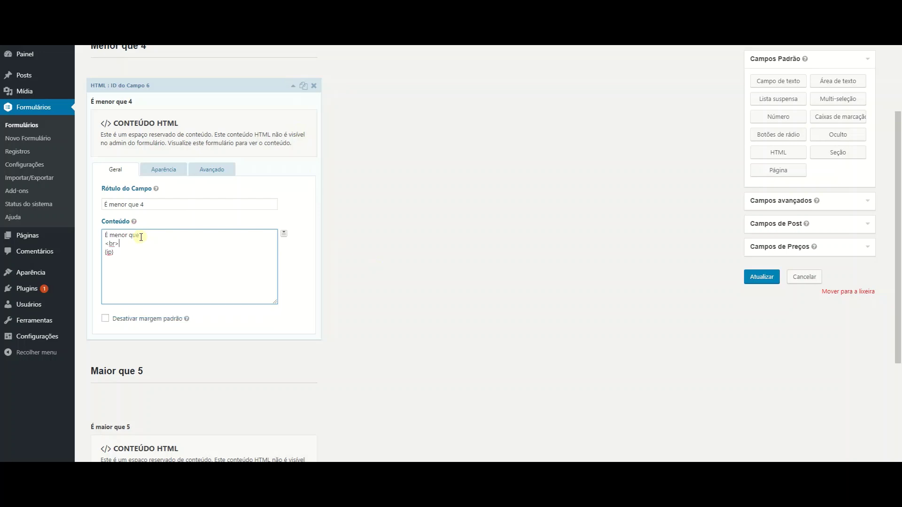
{"action": "left_click", "coordinate": [293, 86]}
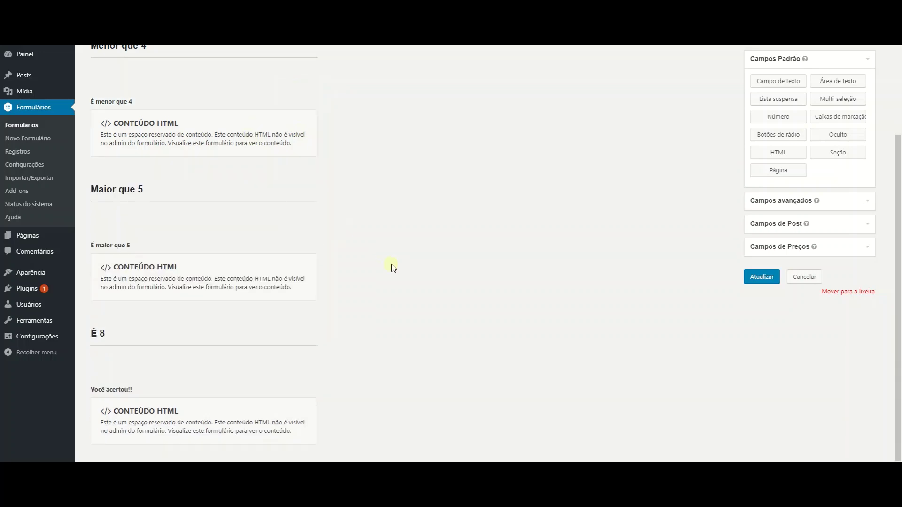
Set the Maior que 5 rule to 'Quanto é 4+ 4?????' greater than 5.
{"action": "scroll", "coordinate": [283, 173], "scroll_direction": "up", "scroll_amount": 1}
{"action": "left_click", "coordinate": [282, 175]}
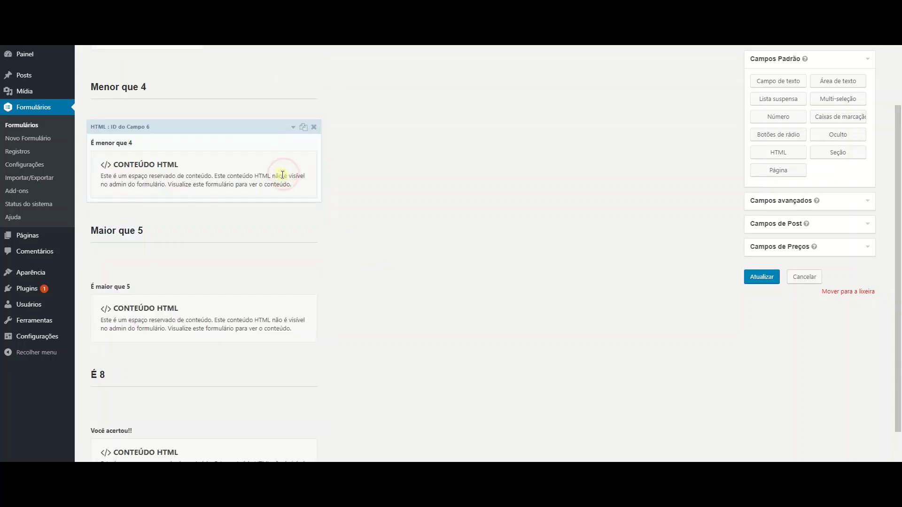
{"action": "left_click", "coordinate": [292, 214]}
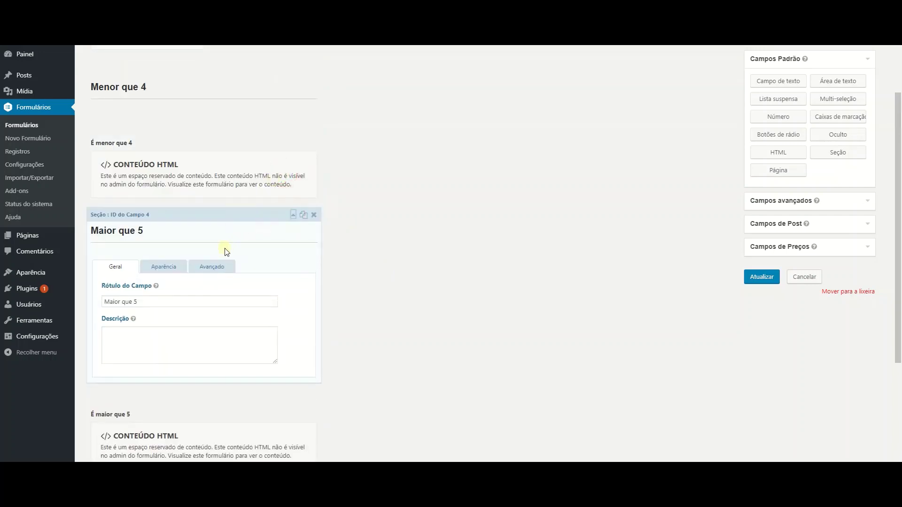
{"action": "left_click", "coordinate": [211, 266]}
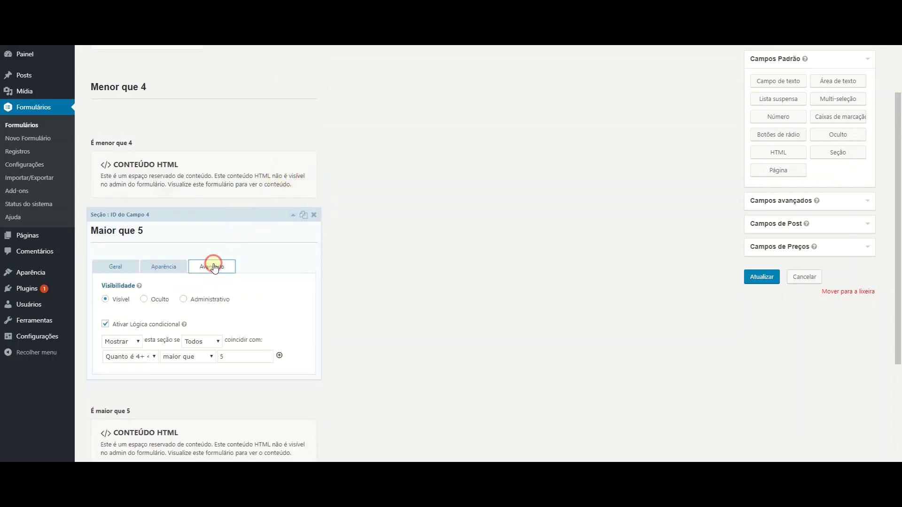
{"action": "left_click", "coordinate": [141, 358]}
{"action": "left_click", "coordinate": [181, 373]}
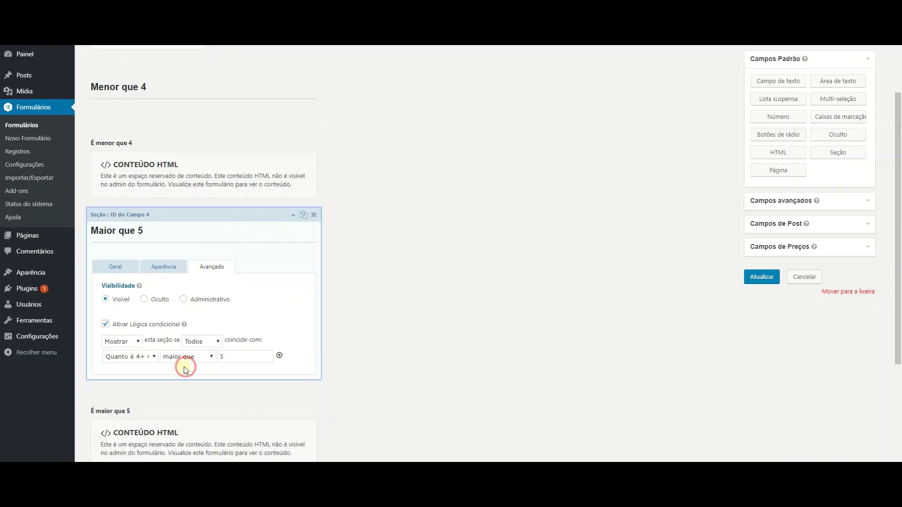
{"action": "double_click", "coordinate": [227, 359]}
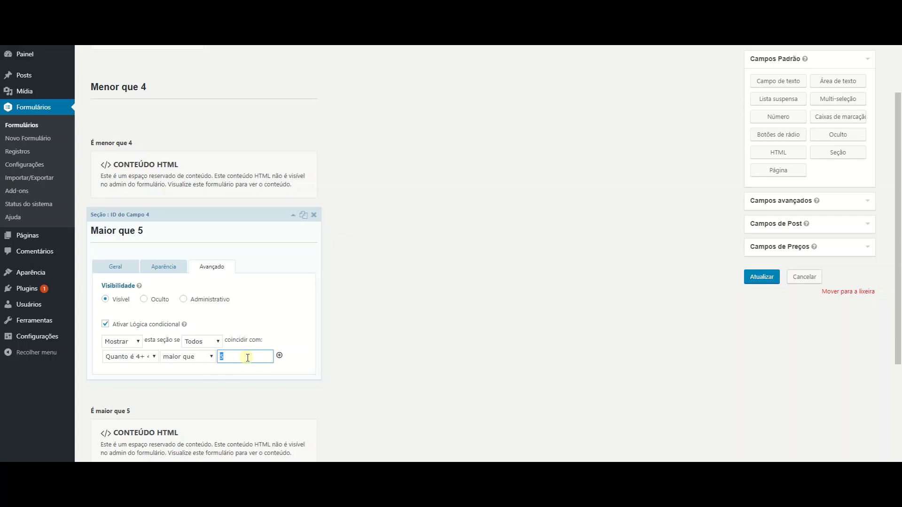
{"action": "type", "text": "10"}
{"action": "double_click", "coordinate": [248, 358]}
{"action": "type", "text": "5"}
{"action": "left_click", "coordinate": [274, 214]}
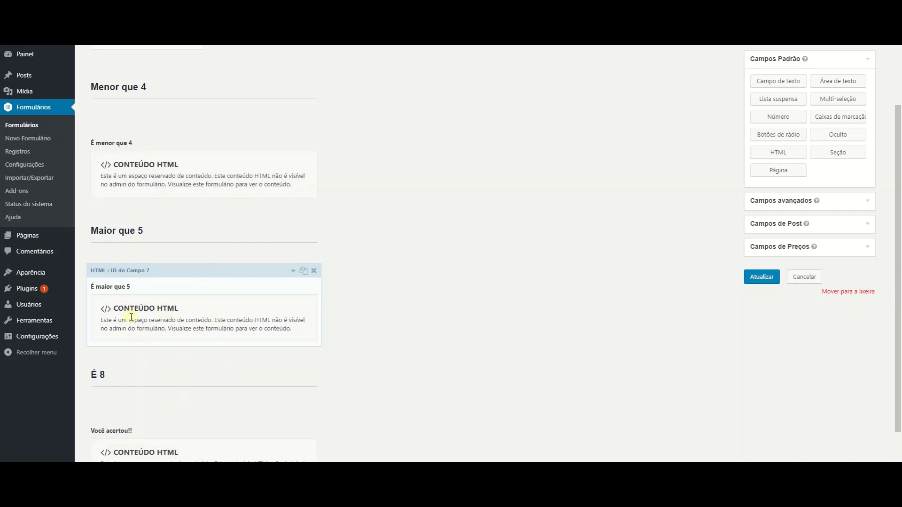
{"action": "scroll", "coordinate": [365, 274], "scroll_direction": "down", "scroll_amount": 2}
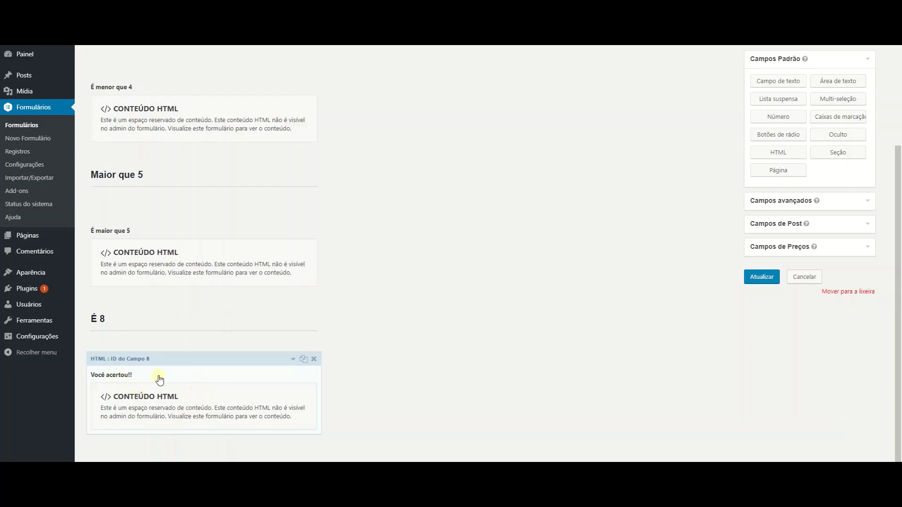
{"action": "left_click", "coordinate": [293, 359]}
{"action": "scroll", "coordinate": [163, 405], "scroll_direction": "down", "scroll_amount": 3}
{"action": "left_click_drag", "start_coordinate": [161, 329], "coordinate": [102, 328]}
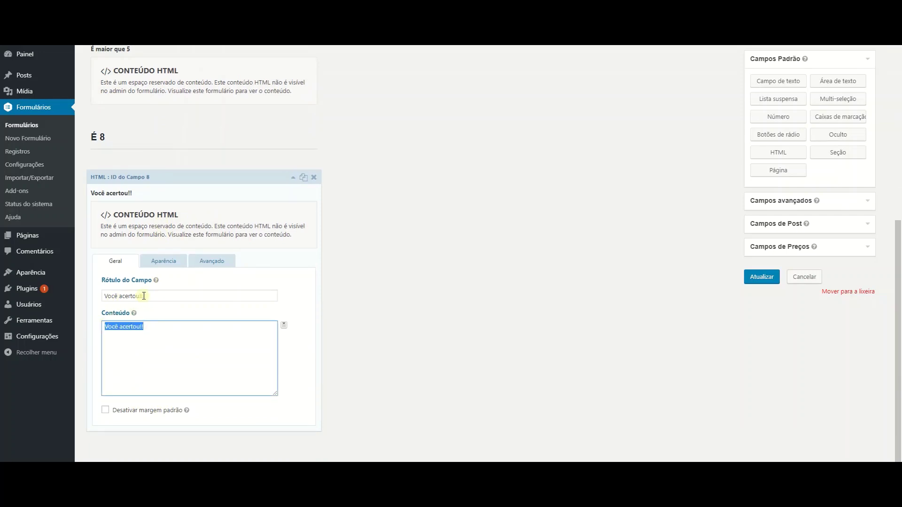
{"action": "left_click_drag", "start_coordinate": [143, 297], "coordinate": [103, 296]}
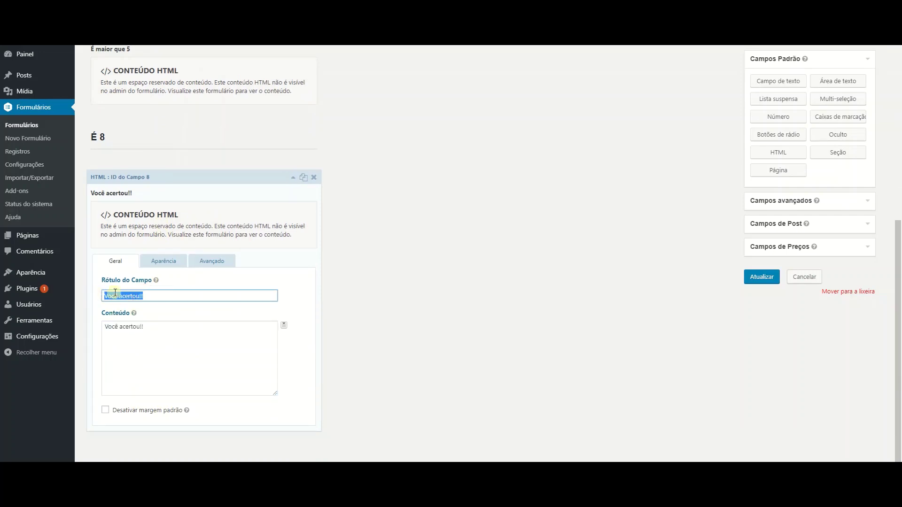
{"action": "left_click", "coordinate": [282, 178]}
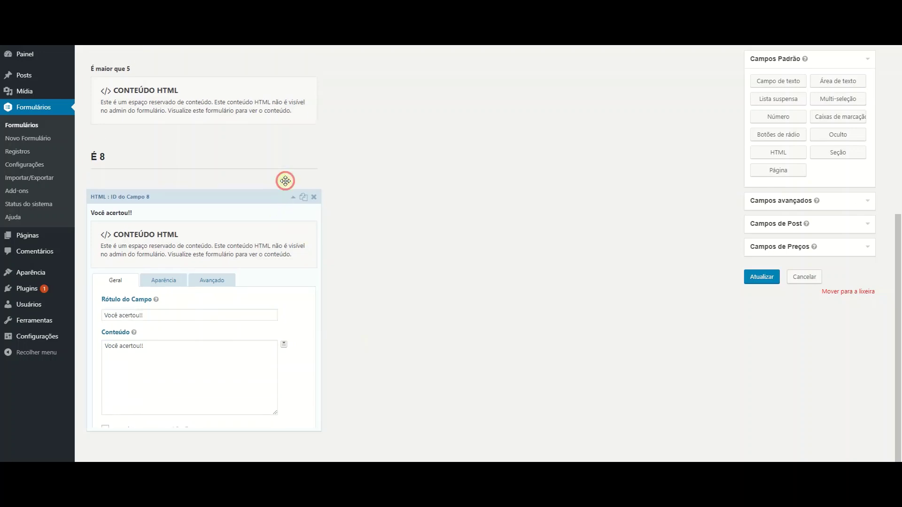
{"action": "scroll", "coordinate": [282, 300], "scroll_direction": "up", "scroll_amount": 2}
{"action": "scroll", "coordinate": [282, 301], "scroll_direction": "down", "scroll_amount": 3}
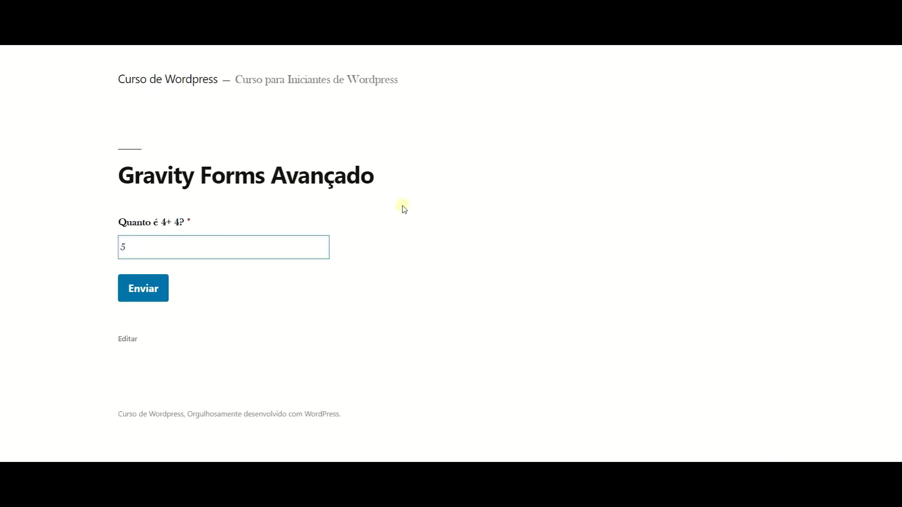
Reload the quiz and answer 5, then 3, confirming the Menor que 4 section appears.
{"action": "key", "text": "F5"}
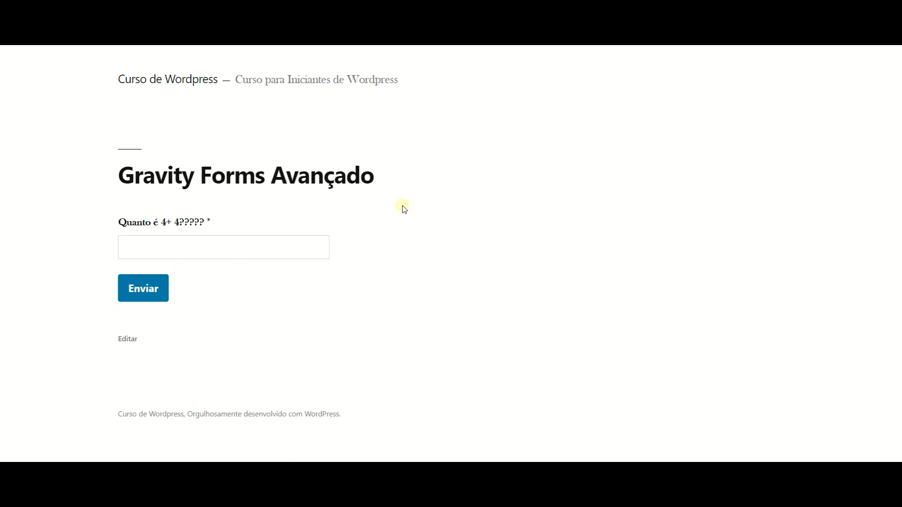
{"action": "left_click", "coordinate": [220, 250]}
{"action": "type", "text": "5"}
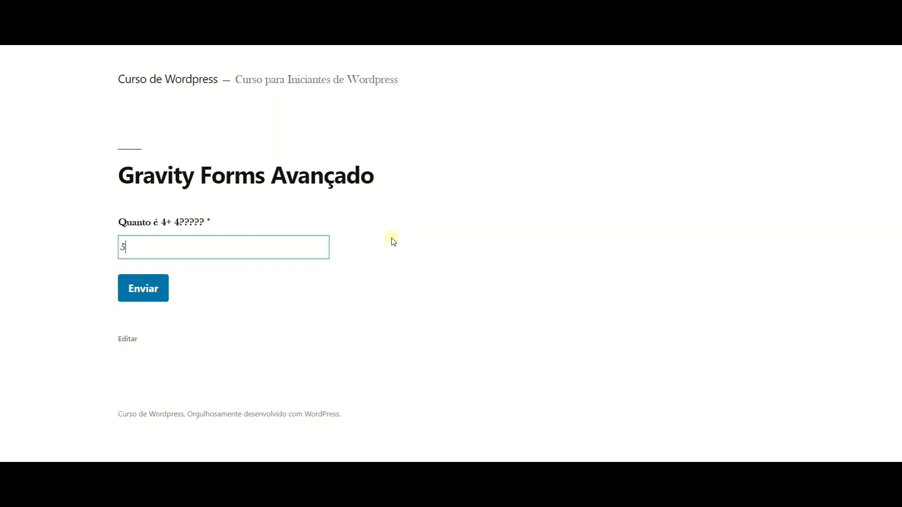
{"action": "key", "text": "ctrl+a"}
{"action": "type", "text": "3"}
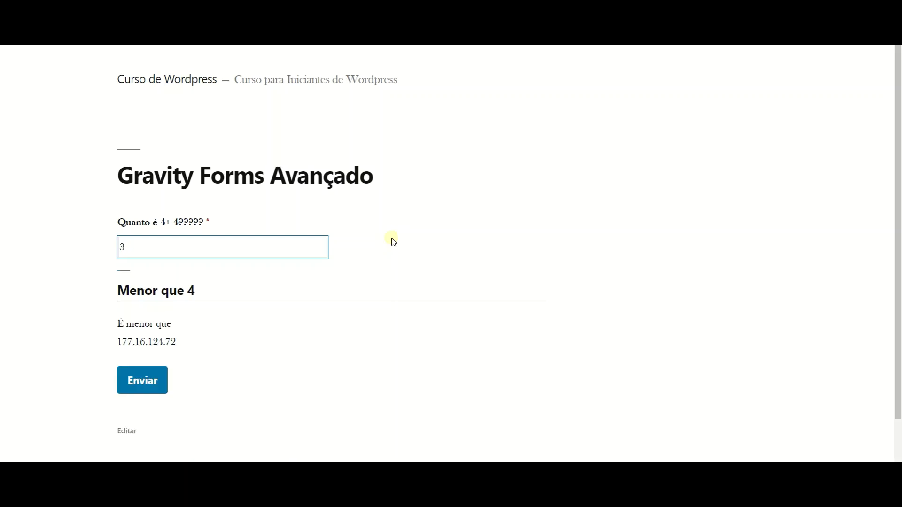
{"action": "left_click_drag", "start_coordinate": [177, 342], "coordinate": [117, 341]}
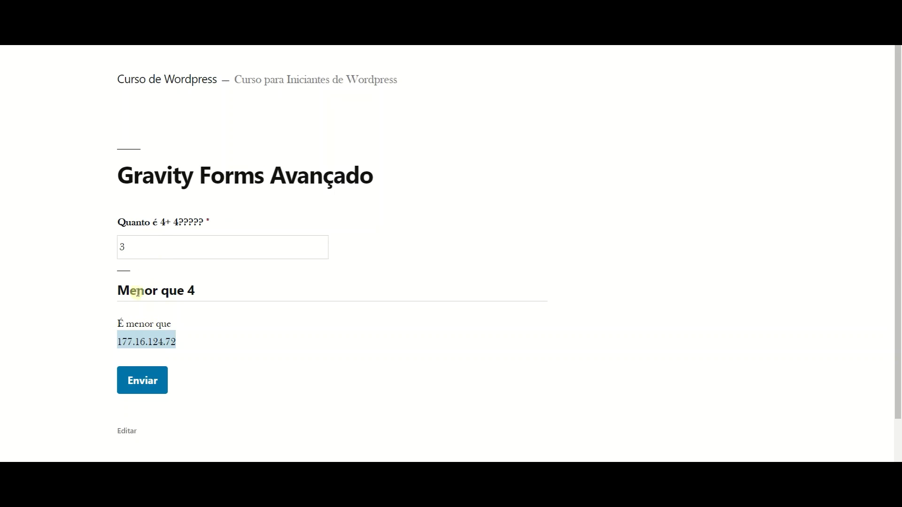
Change the answer to 5 and then 6, checking the É maior que 5 message shows.
{"action": "double_click", "coordinate": [142, 247]}
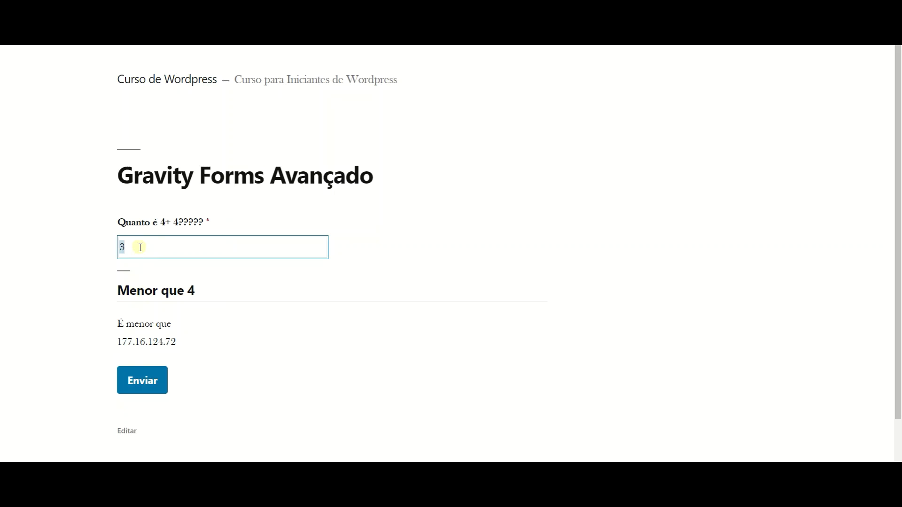
{"action": "type", "text": "5"}
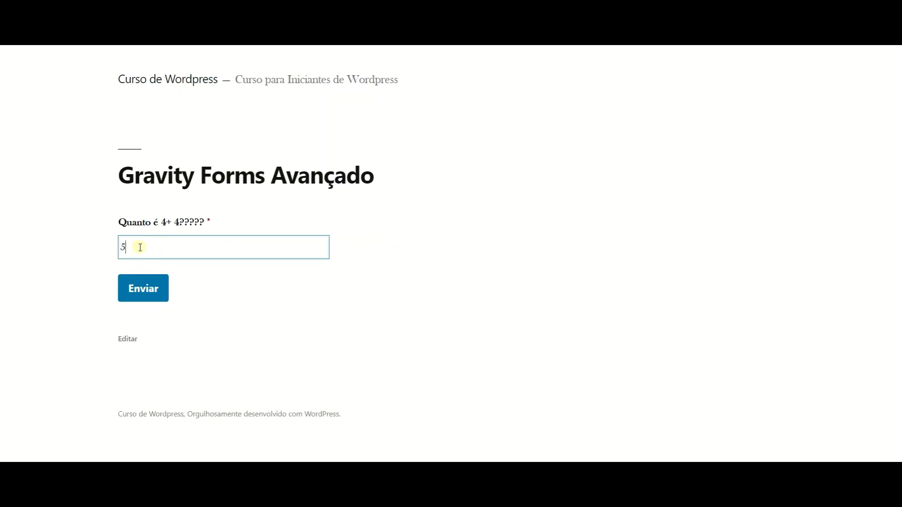
{"action": "double_click", "coordinate": [140, 248]}
{"action": "type", "text": "6"}
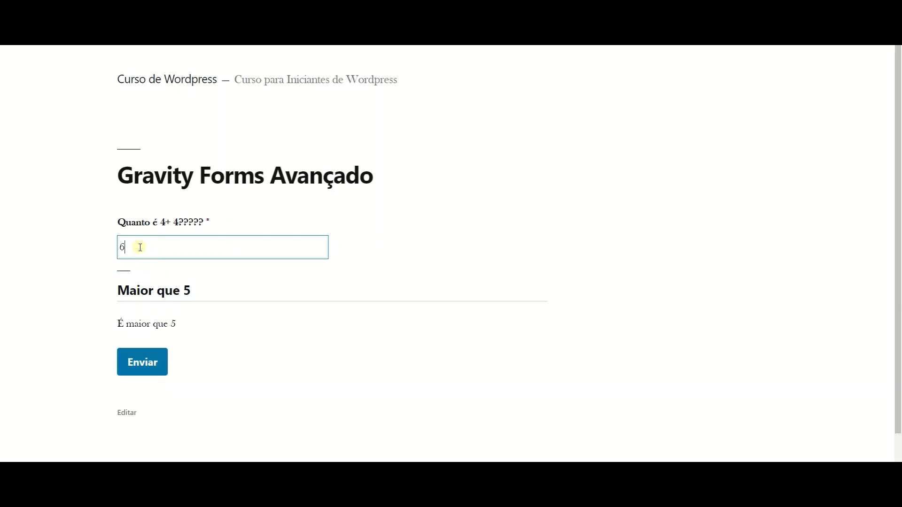
{"action": "left_click_drag", "start_coordinate": [117, 322], "coordinate": [193, 328]}
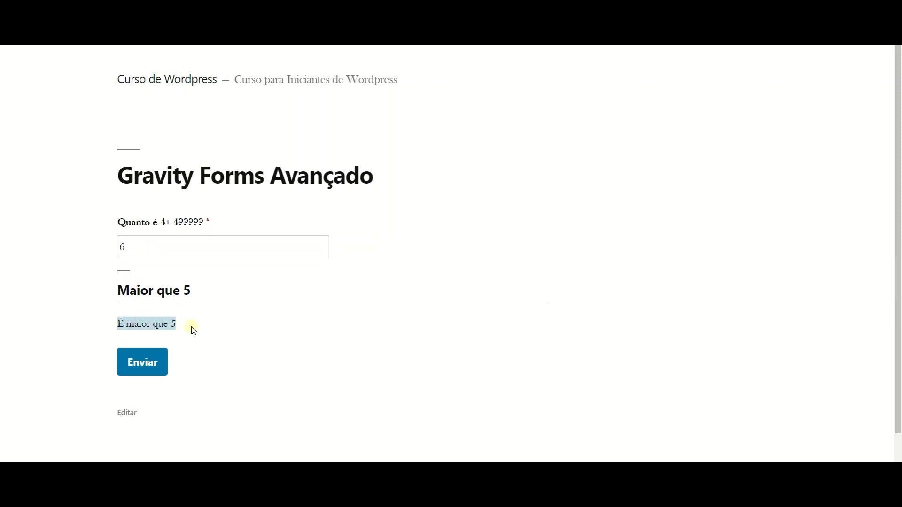
Answer 8 to reveal the Você acertou!! message, then change the answer to 7.
{"action": "double_click", "coordinate": [135, 247]}
{"action": "type", "text": "8"}
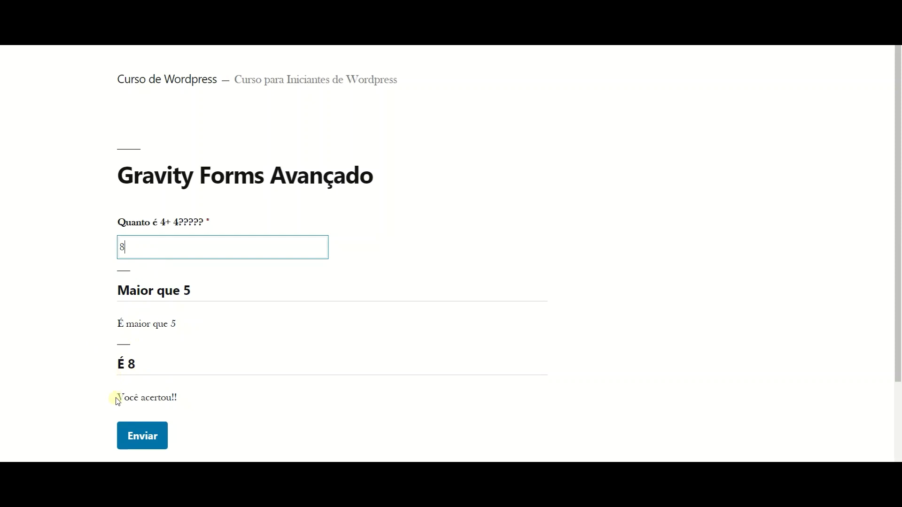
{"action": "left_click_drag", "start_coordinate": [117, 397], "coordinate": [181, 404]}
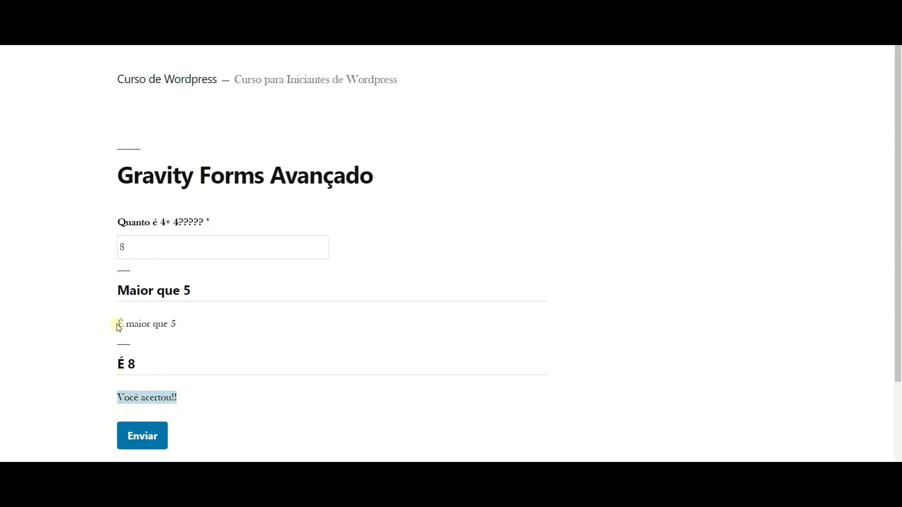
{"action": "left_click_drag", "start_coordinate": [117, 322], "coordinate": [195, 334]}
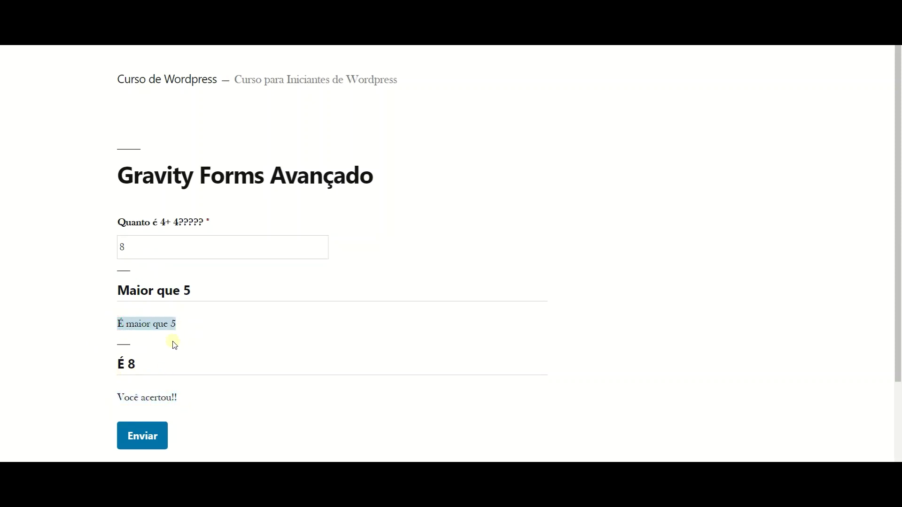
{"action": "left_click_drag", "start_coordinate": [128, 252], "coordinate": [116, 249]}
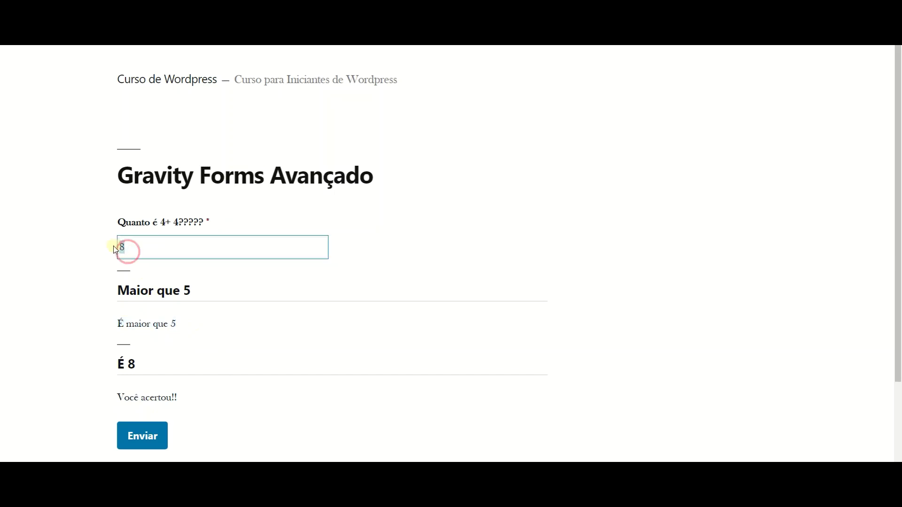
{"action": "type", "text": "7"}
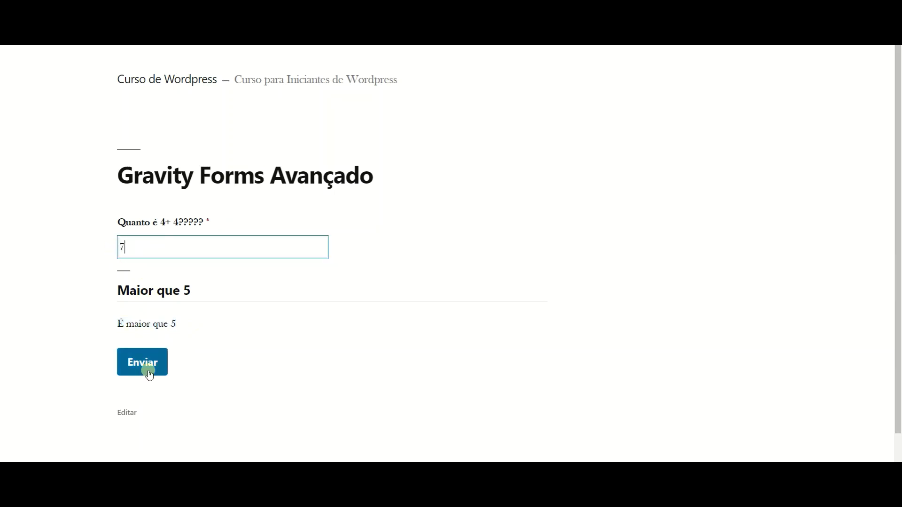
{"action": "left_click_drag", "start_coordinate": [138, 250], "coordinate": [105, 236]}
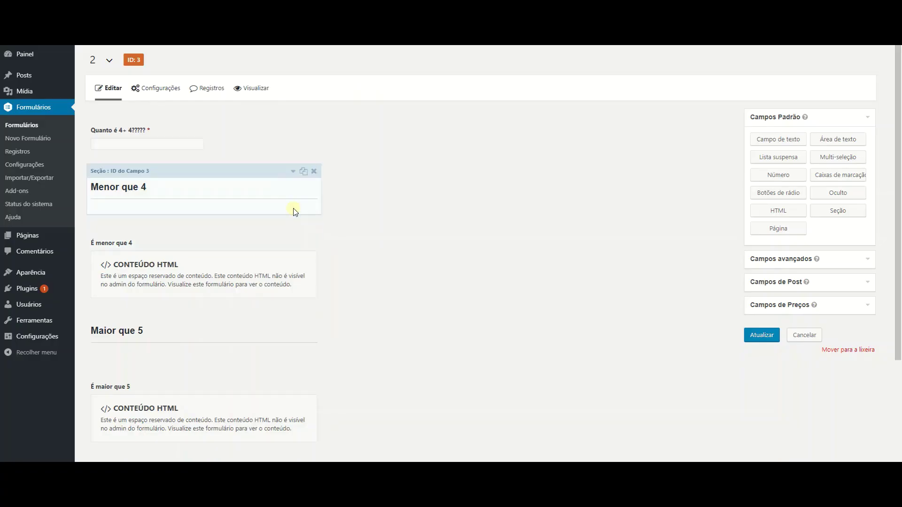
Show the Menor que 4 section's Avançado conditional logic and list the 'menor que' operator options.
{"action": "left_click", "coordinate": [293, 171]}
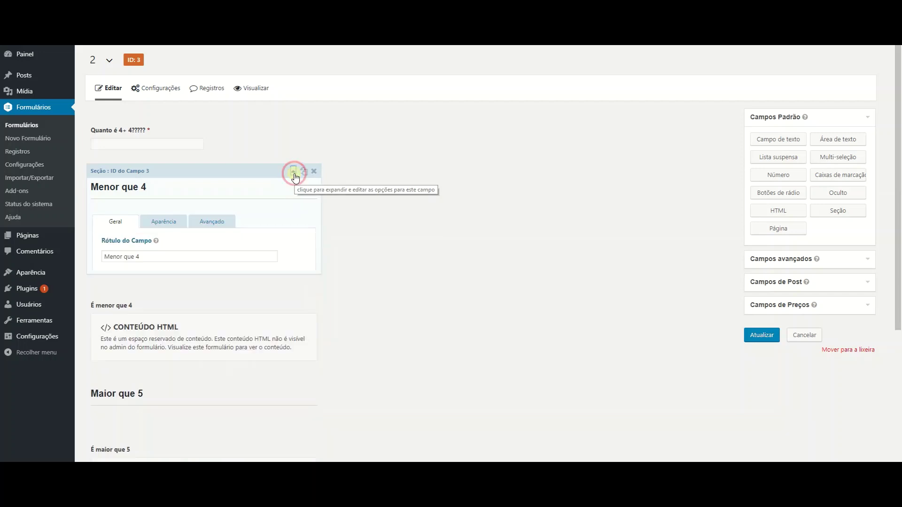
{"action": "left_click", "coordinate": [231, 224]}
{"action": "left_click", "coordinate": [190, 313]}
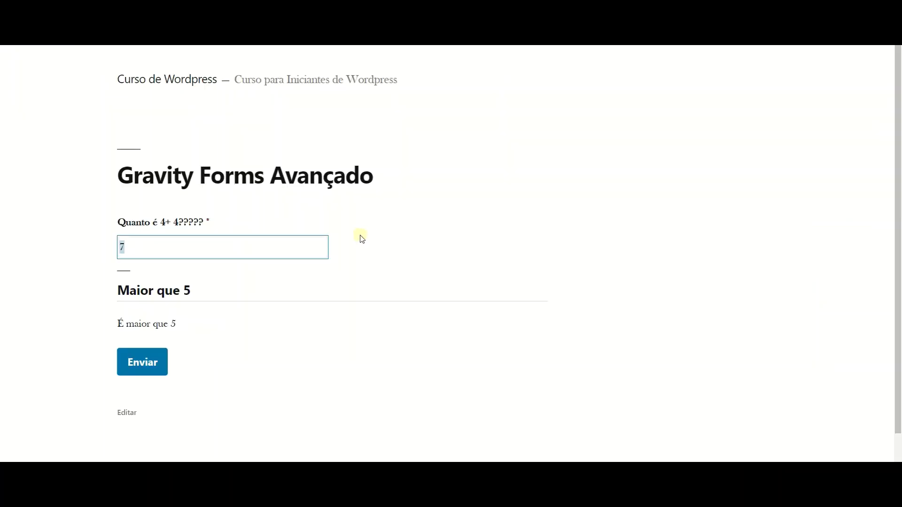
Unfocus the answer field on the quiz answered 7, leaving only the Maior que 5 section.
{"action": "left_click", "coordinate": [360, 237]}
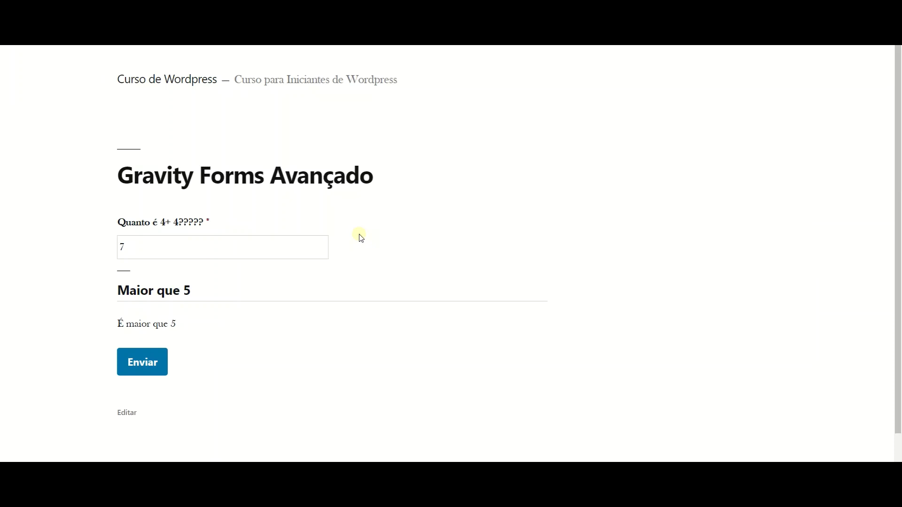